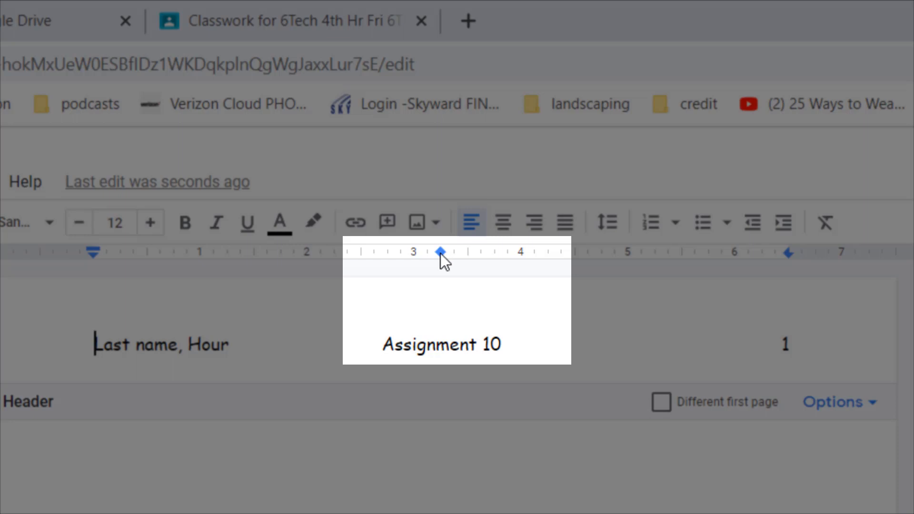
Move the header's right tab stop to about 6 inches and back to the right margin
left_click_drag(441, 253, 441, 253)
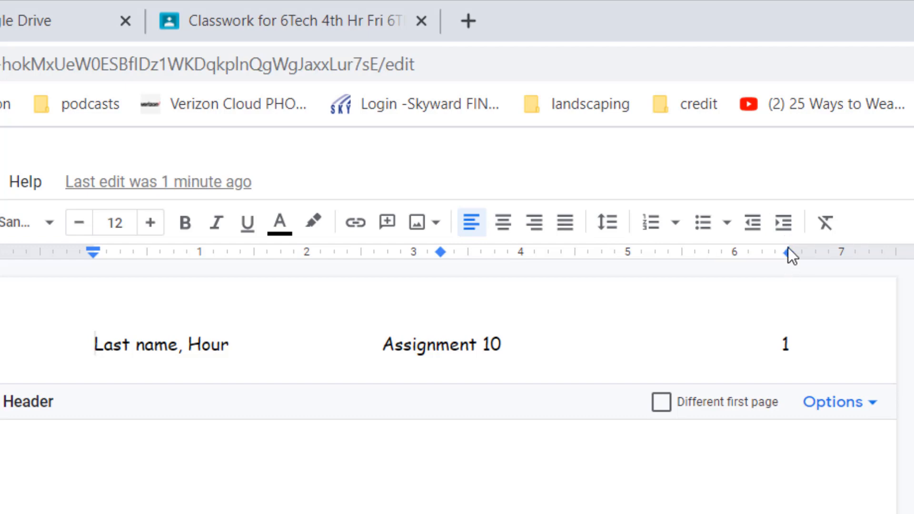
left_click_drag(788, 250, 737, 253)
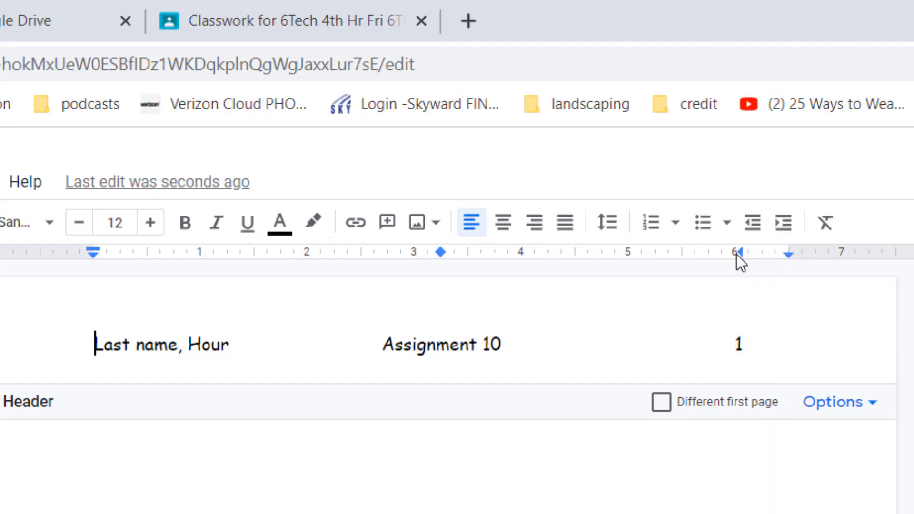
right_click(741, 253)
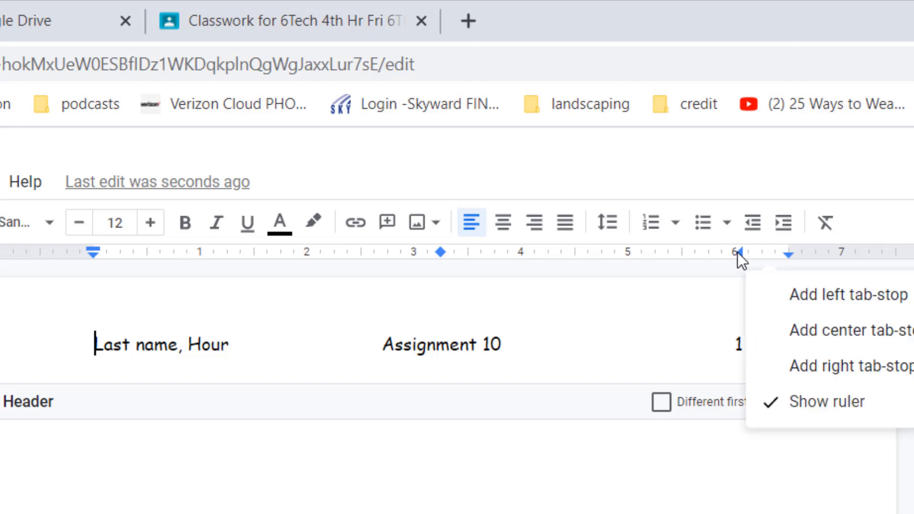
left_click_drag(739, 253, 784, 252)
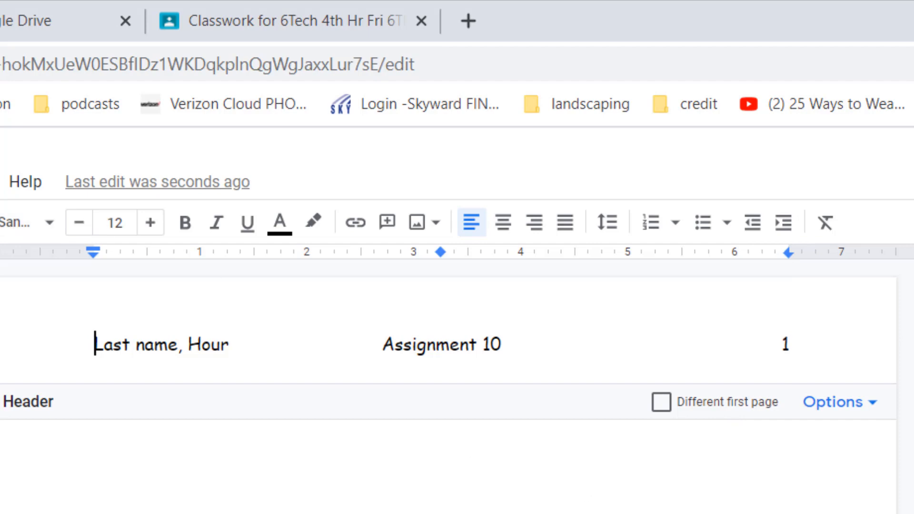
Insert a table with 2 columns and 5 rows in the document body below the header
left_click(88, 98)
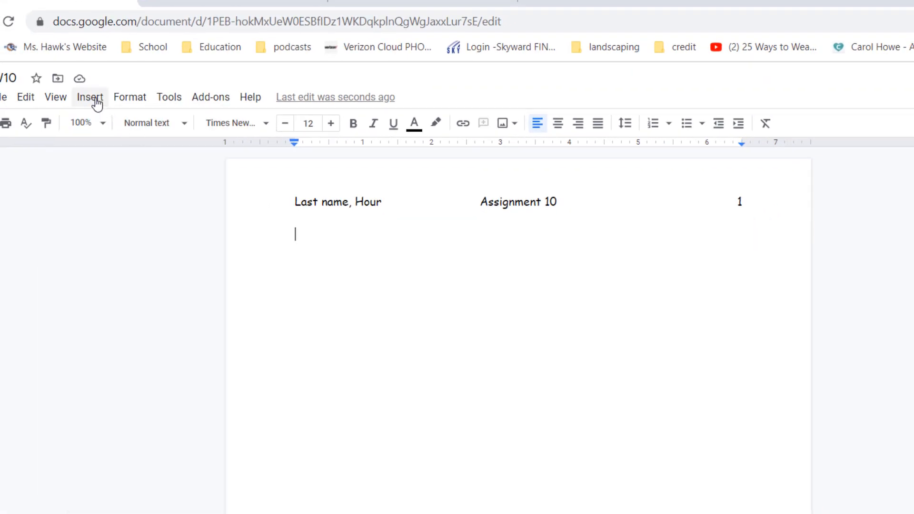
left_click(90, 97)
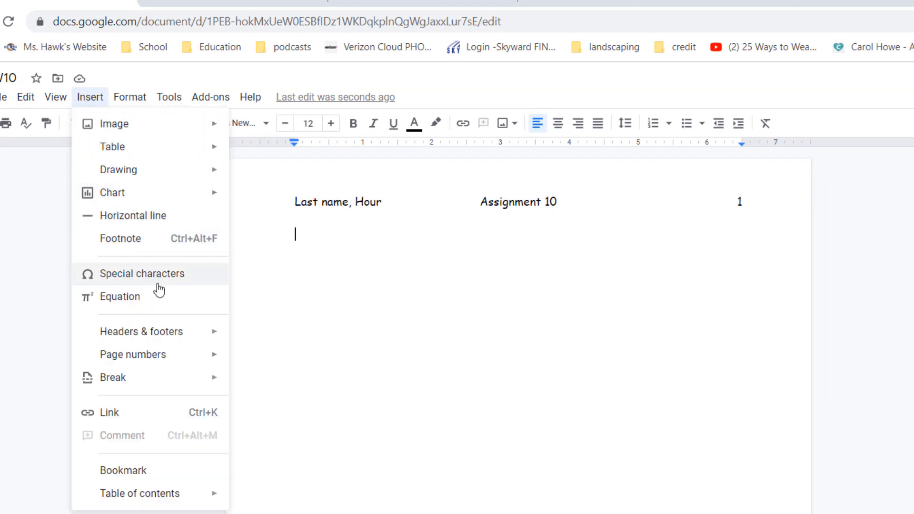
mouse_move(146, 154)
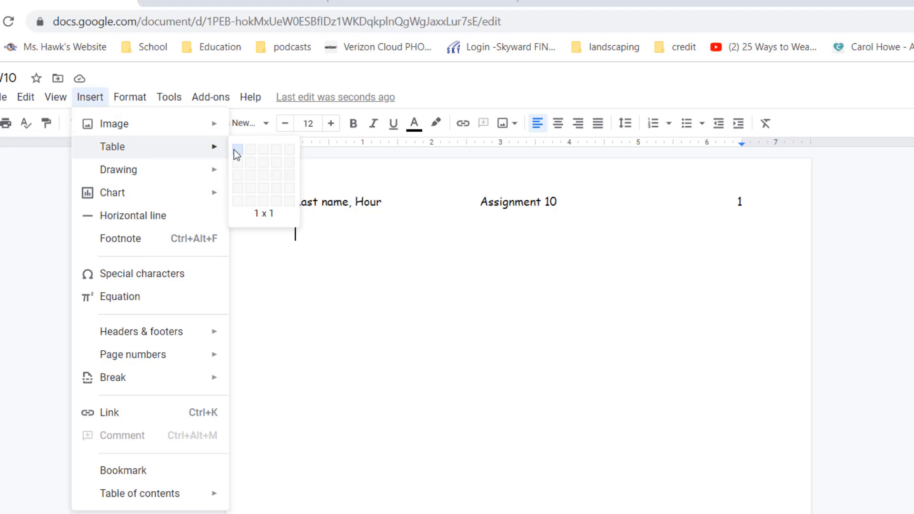
left_click(252, 204)
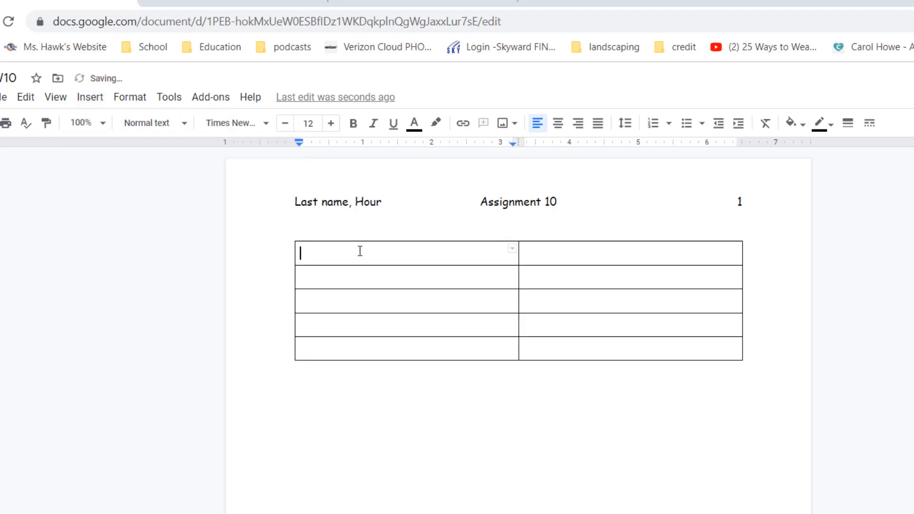
Merge the two cells of the table's first row into one cell
left_click_drag(387, 254, 553, 256)
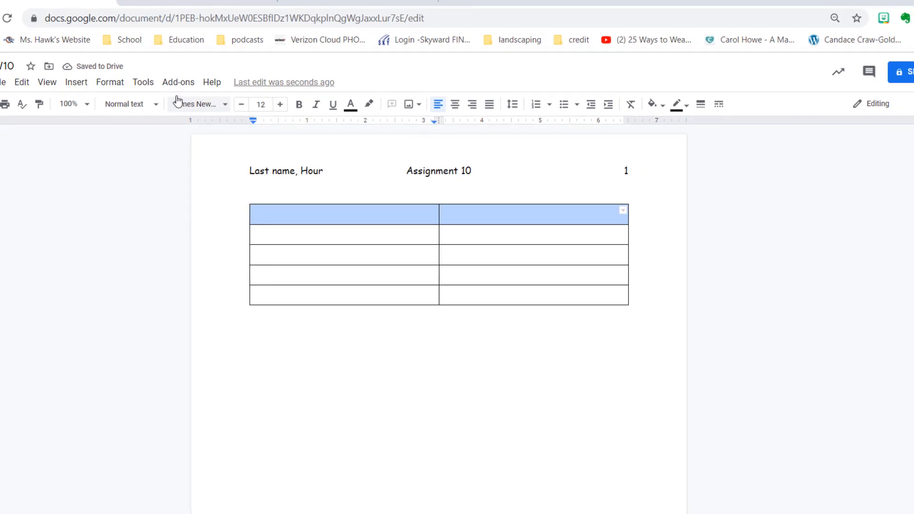
left_click(110, 82)
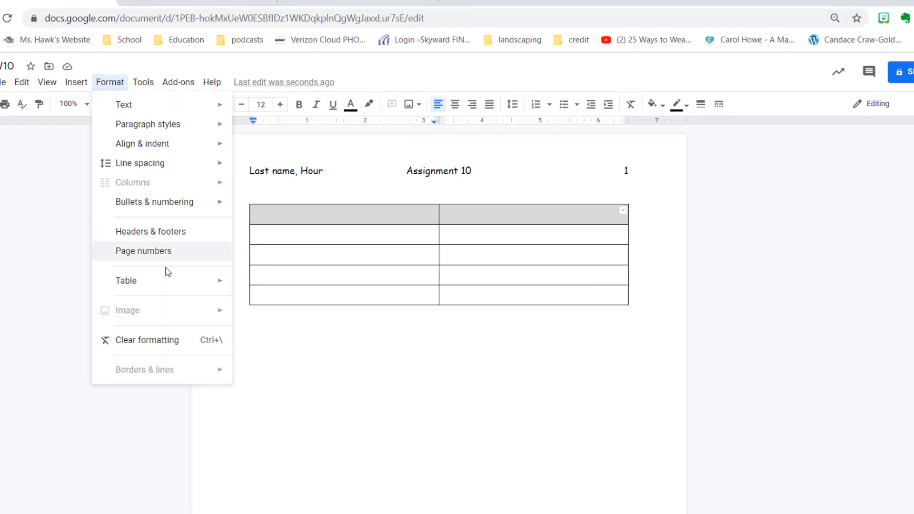
mouse_move(171, 283)
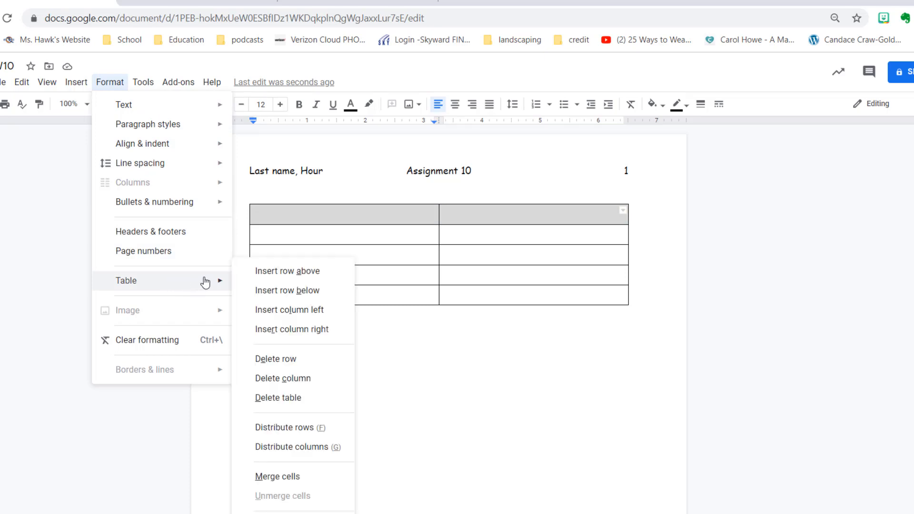
left_click(295, 480)
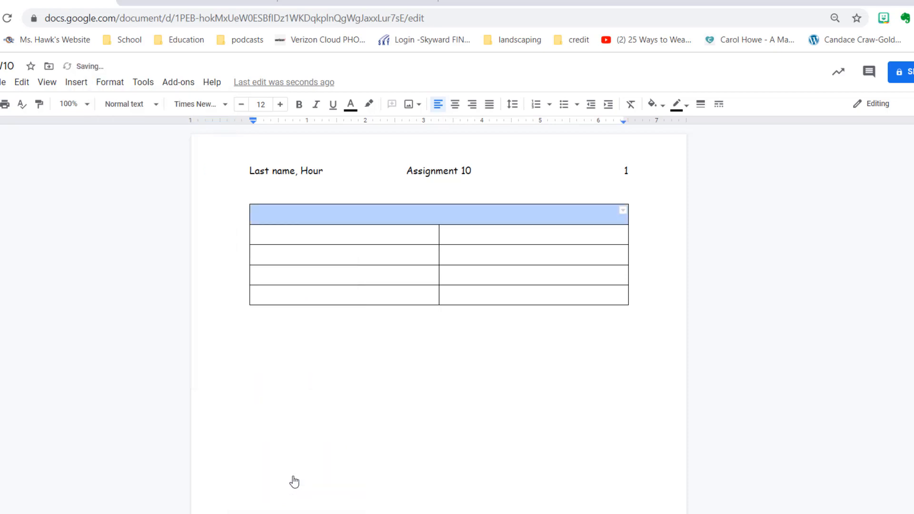
left_click(443, 210)
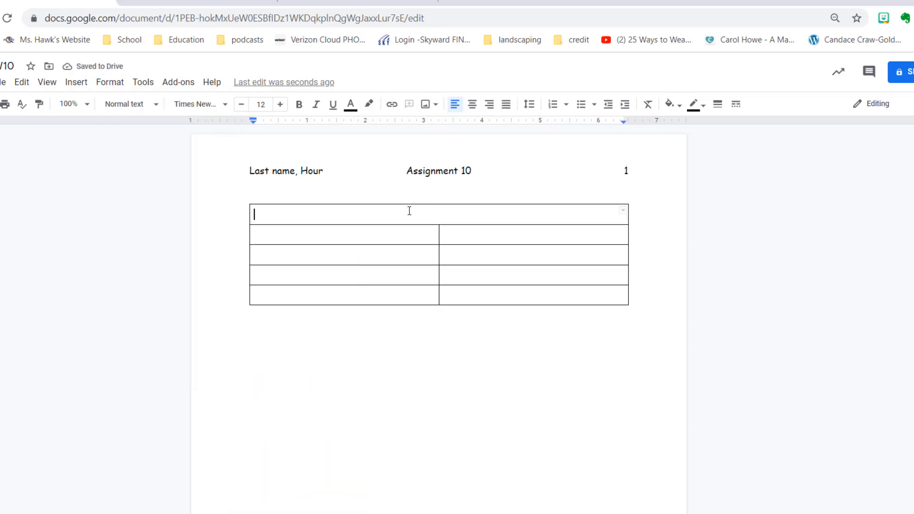
Set the font of the whole table to Comic Sans MS
right_click(507, 299)
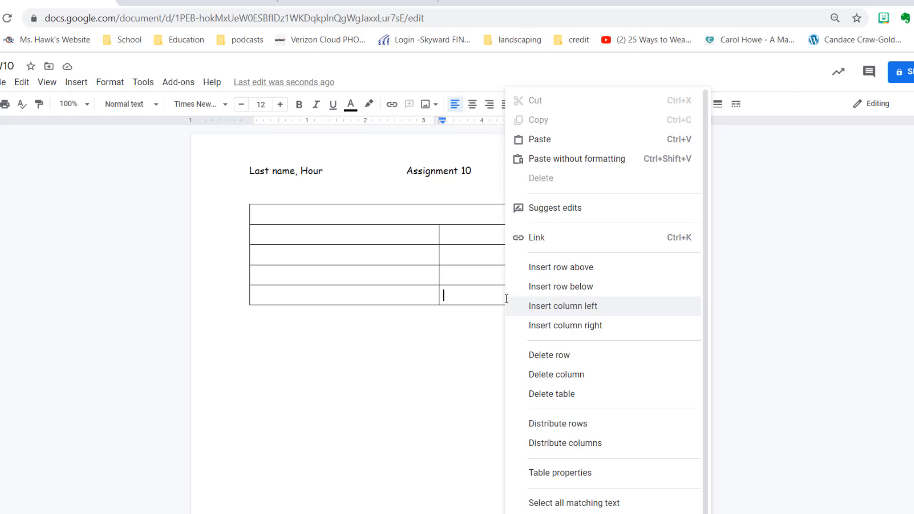
left_click(388, 217)
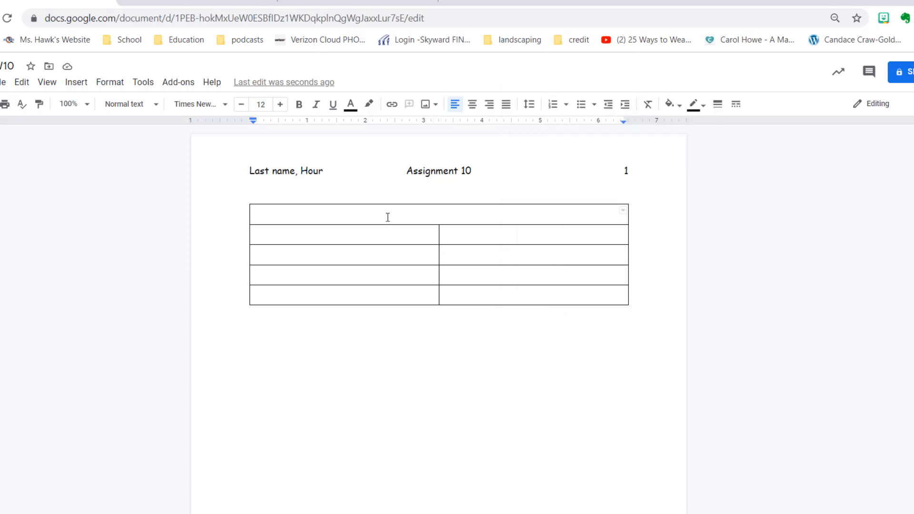
left_click_drag(388, 218, 509, 293)
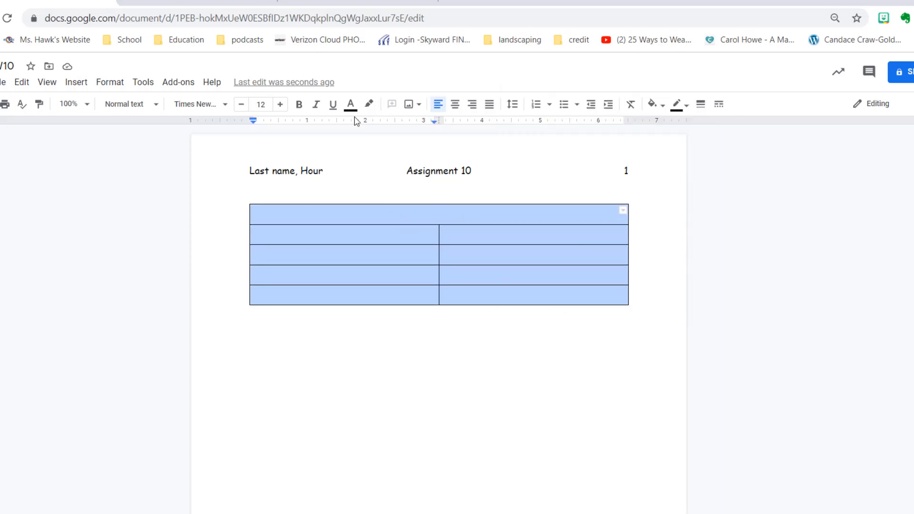
left_click(225, 107)
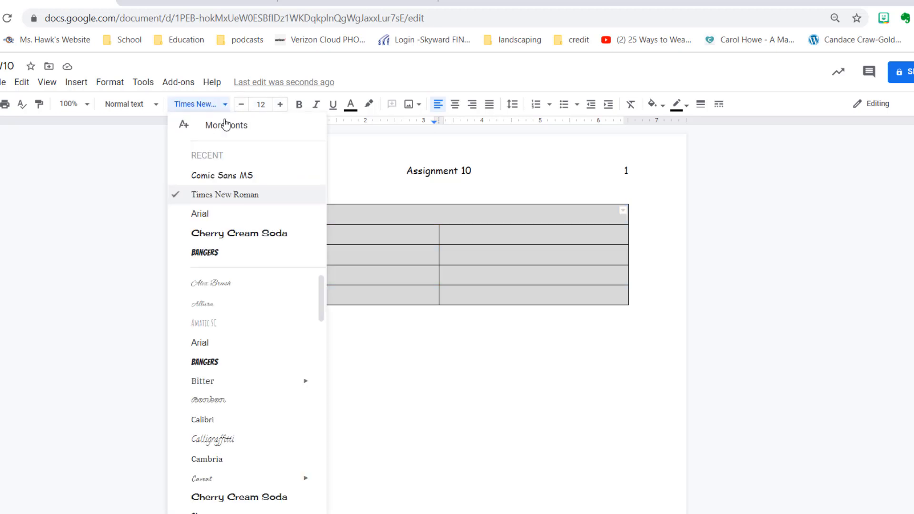
scroll(236, 364, "down", 4)
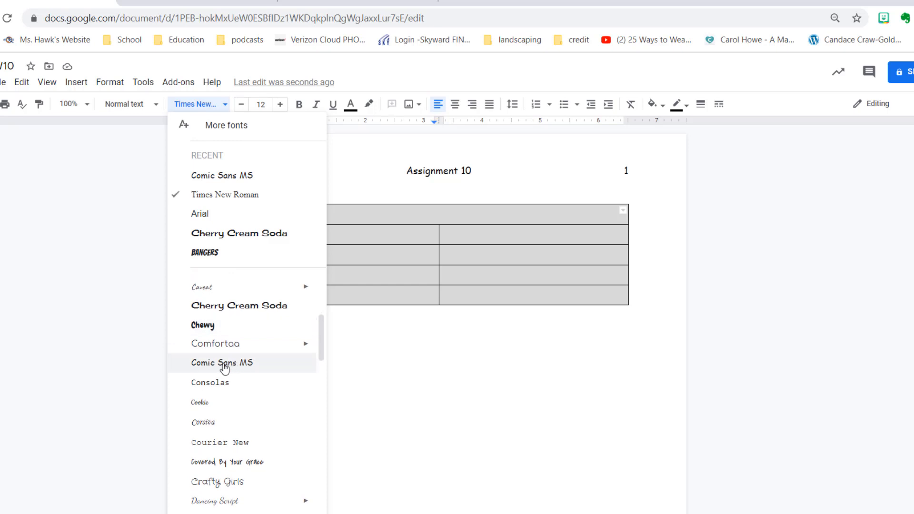
left_click(237, 363)
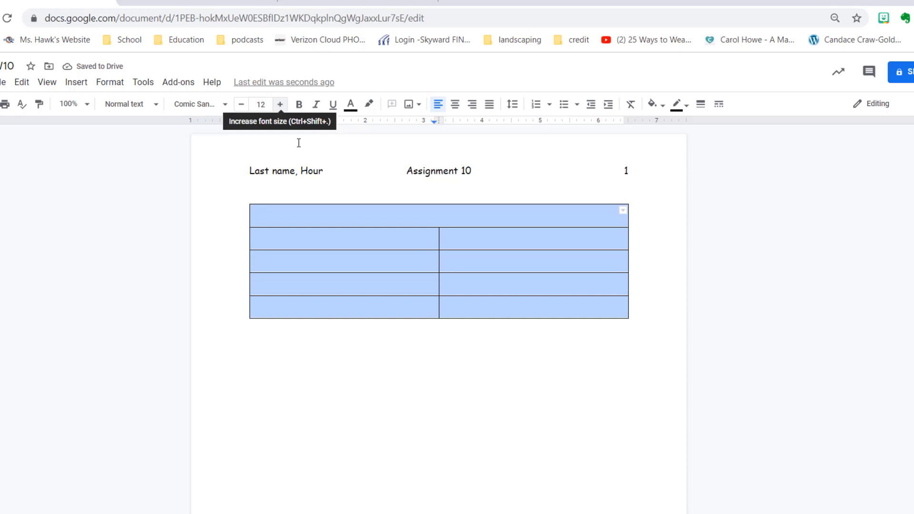
Enter the centered, bold title "LA VALENTA COUNTRY INN" in the merged first row
left_click(372, 220)
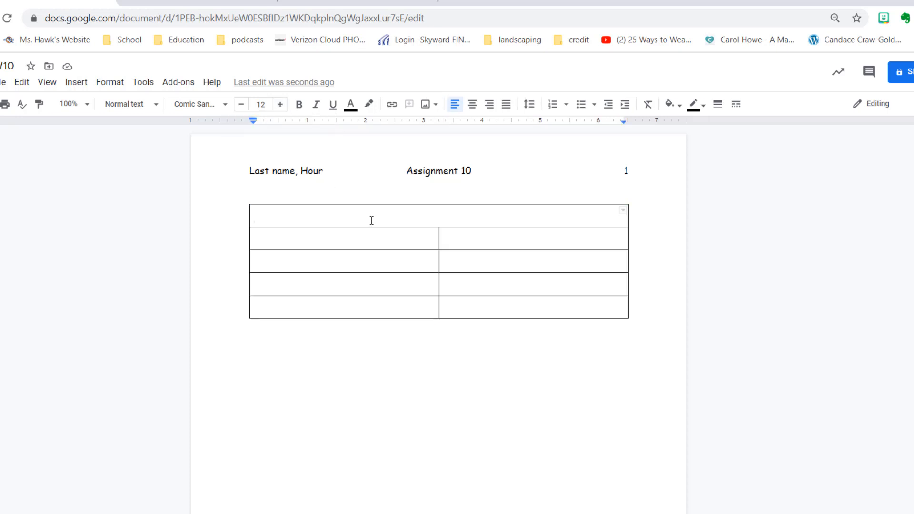
left_click(473, 105)
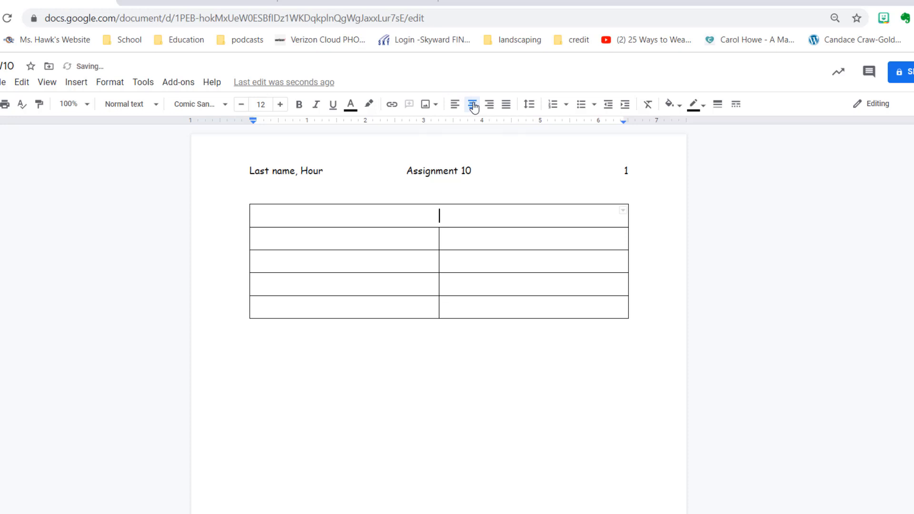
key("ctrl+b")
type("LA VA")
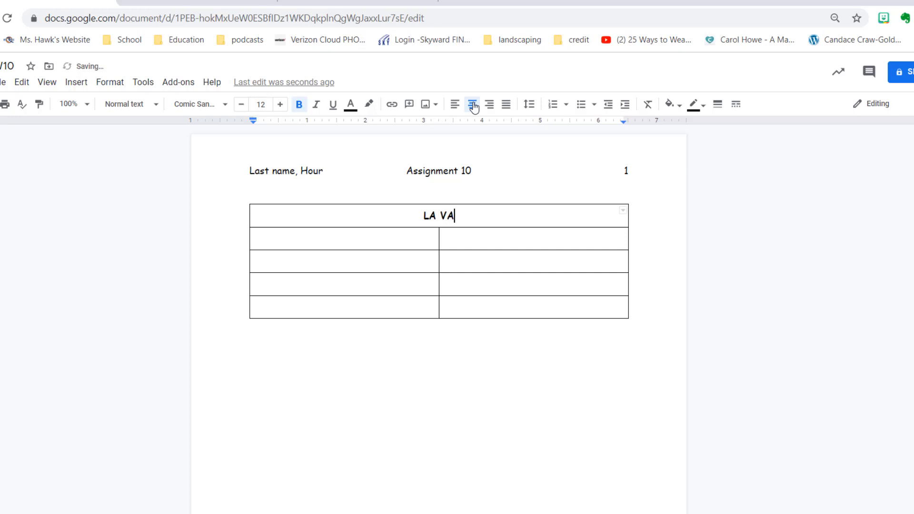
type("LENTA COUNTRY INN")
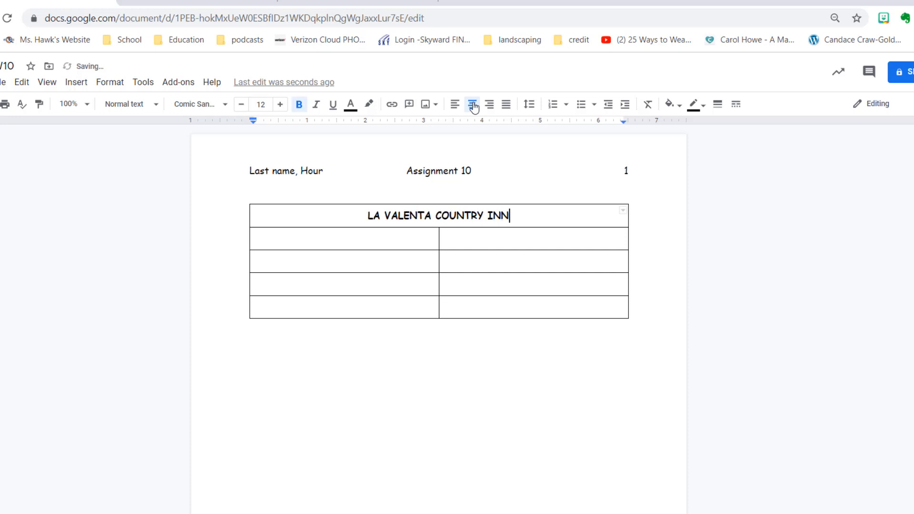
Apply bold and center alignment to both cells of the table's second row
key("Tab")
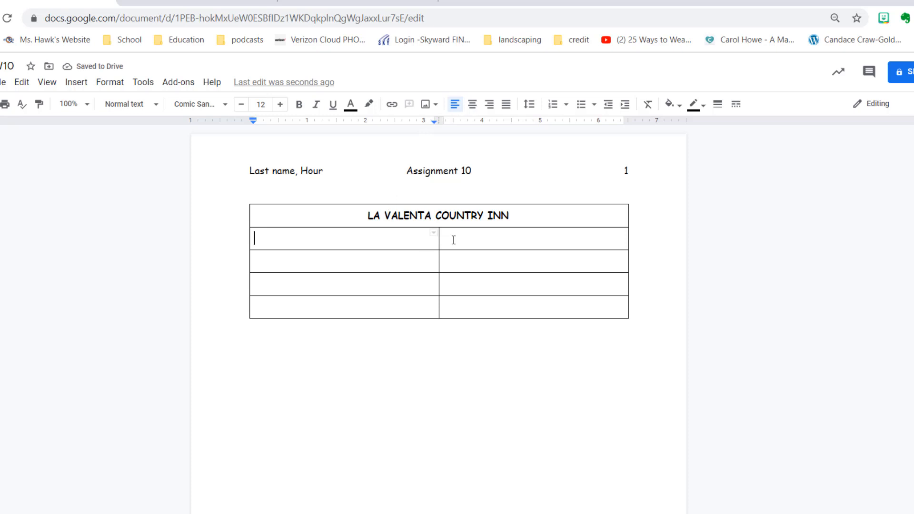
left_click(489, 240, "shift")
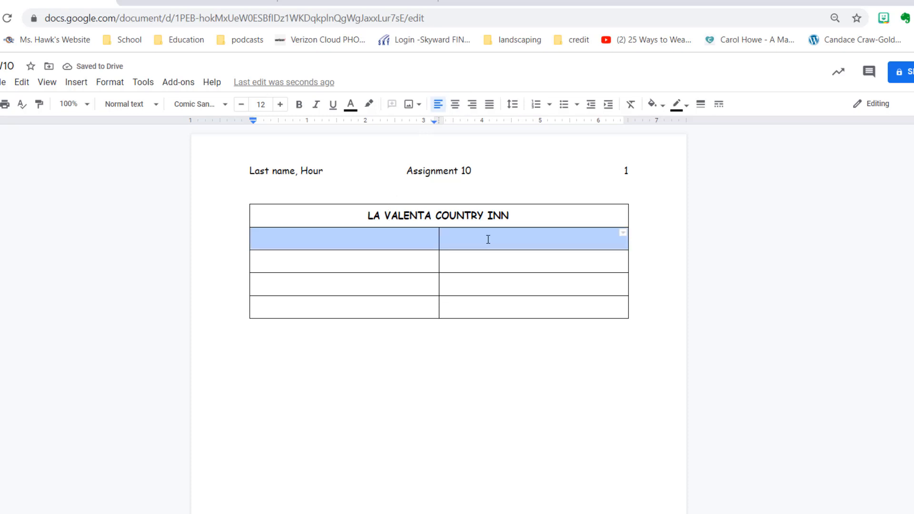
left_click(299, 105)
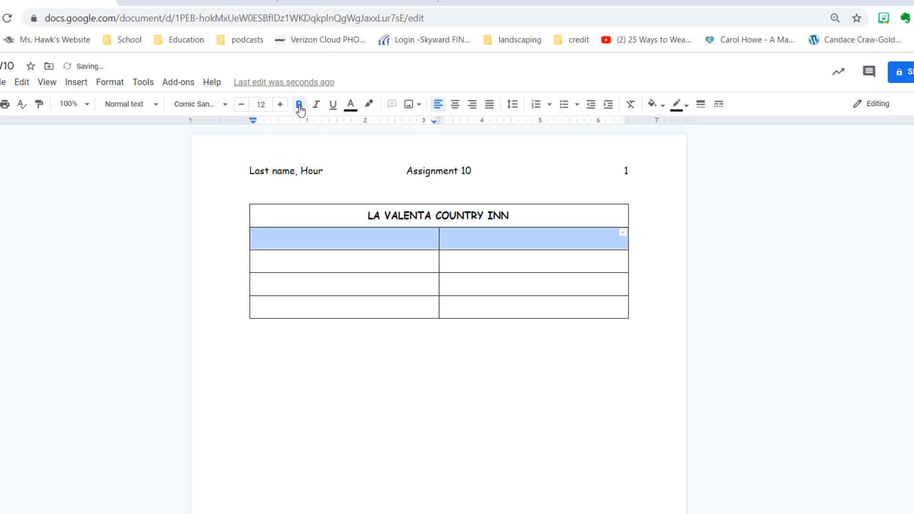
left_click(456, 104)
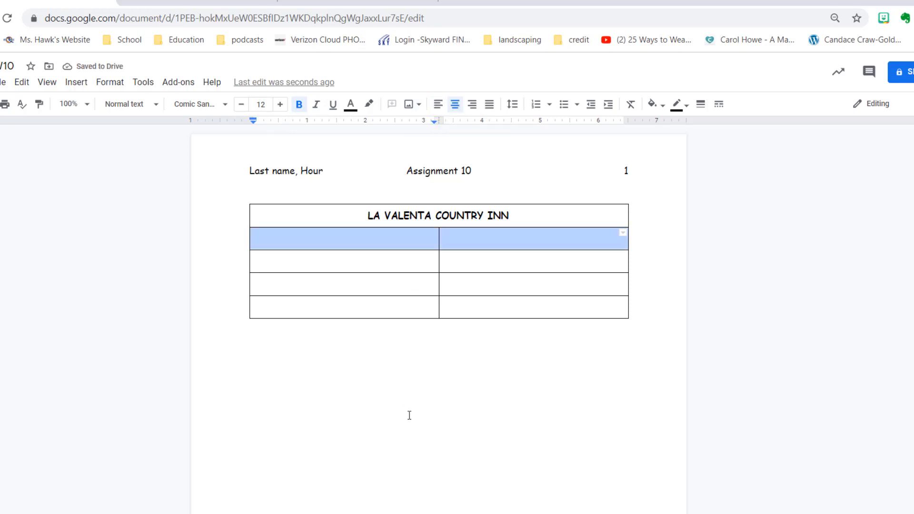
Enter the column headings "Appetizers" and "Soups and Breads" in the second row
left_click(432, 513)
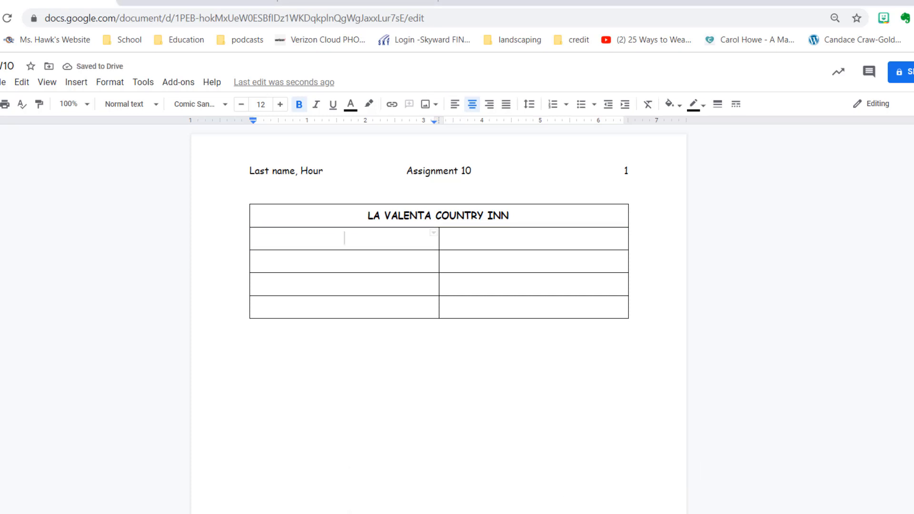
type("Ap")
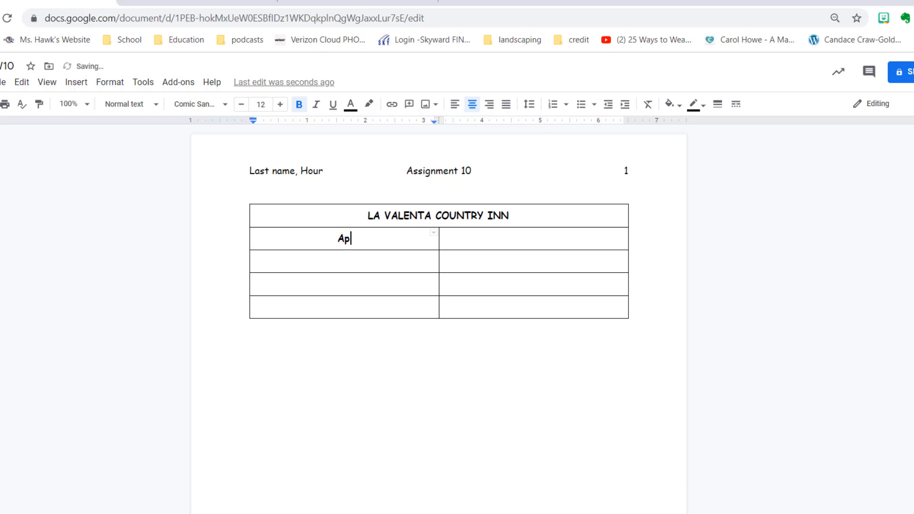
type("petizers")
key("Tab")
type("Soups and")
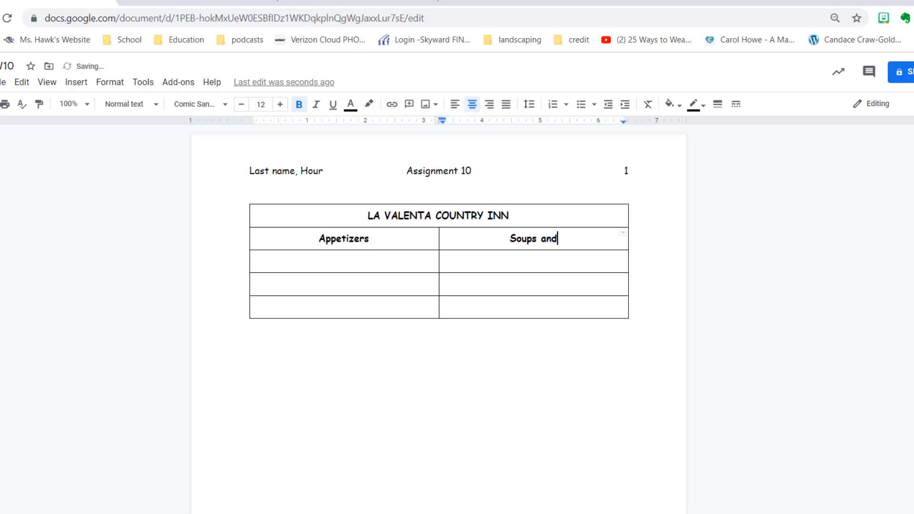
type(" Breads")
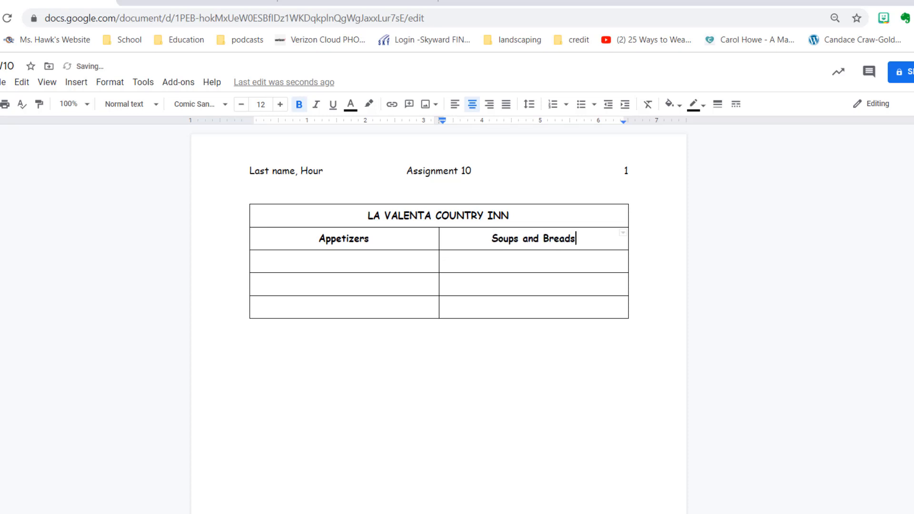
Enter "Smoked Salmon and Dill" in the cell below the Appetizers heading
key("Tab")
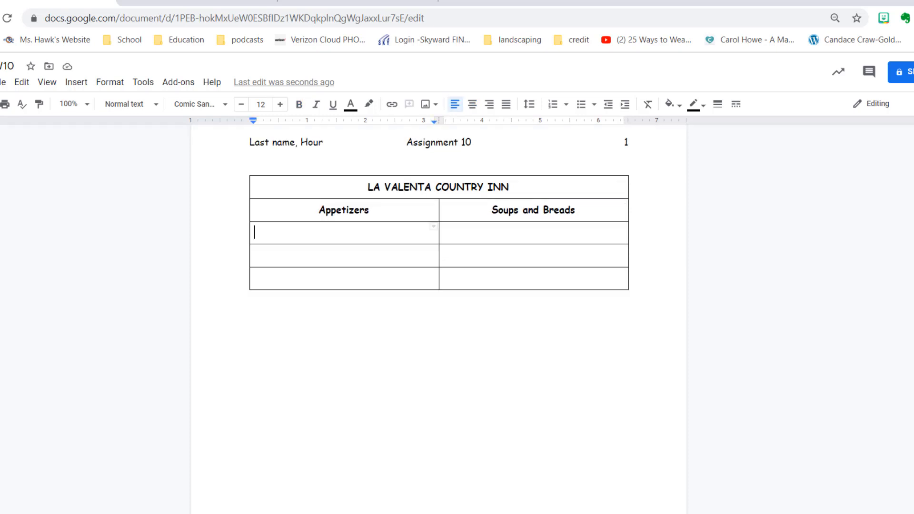
type("Smoked Sal")
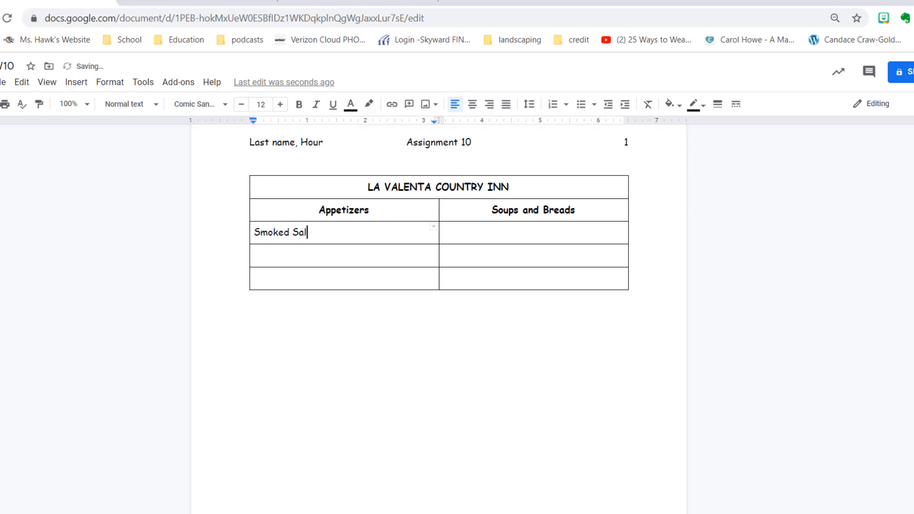
type("mon and Dill")
Add "Grilled Spinach Pampano" as a second line in the cell below Appetizers
key("Return")
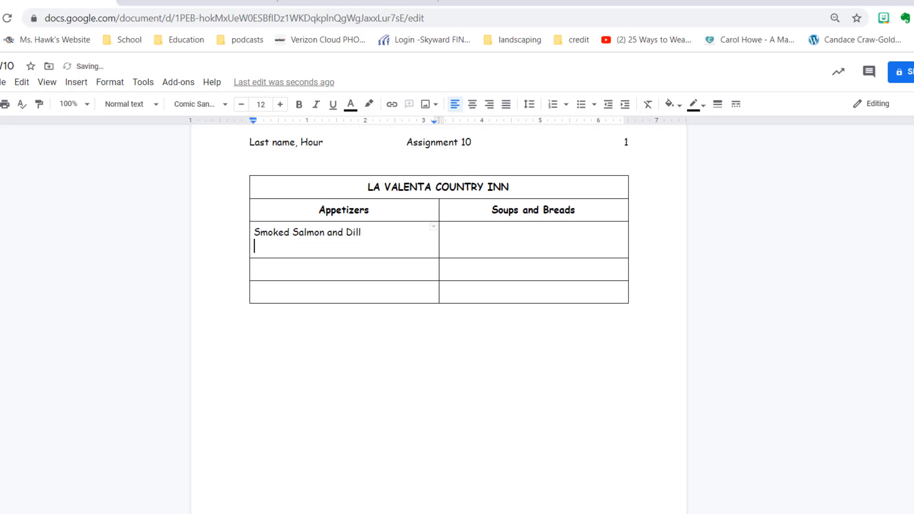
type("Gro;;")
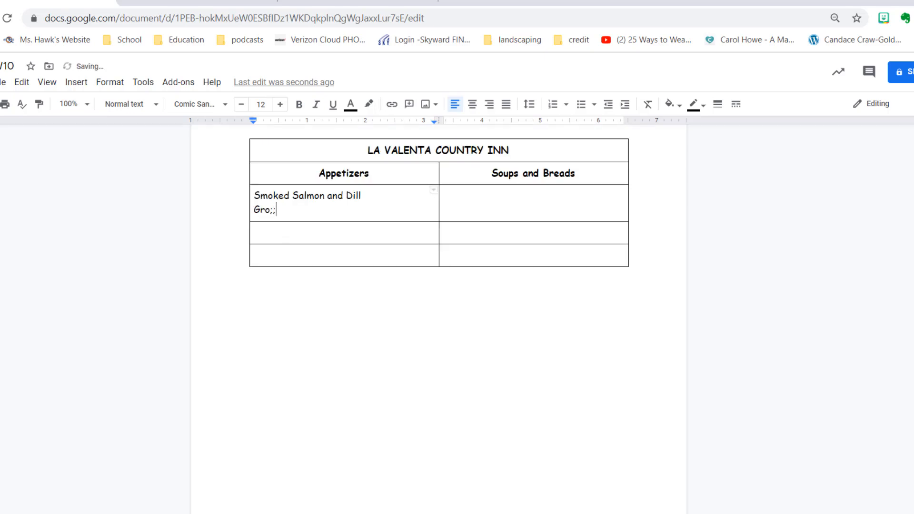
key("BackSpace")
key("BackSpace")
key("BackSpace")
type("illed ")
type("Sinach")
key("BackSpace")
key("BackSpace")
key("BackSpace")
key("BackSpace")
key("BackSpace")
type("pinach Pampano")
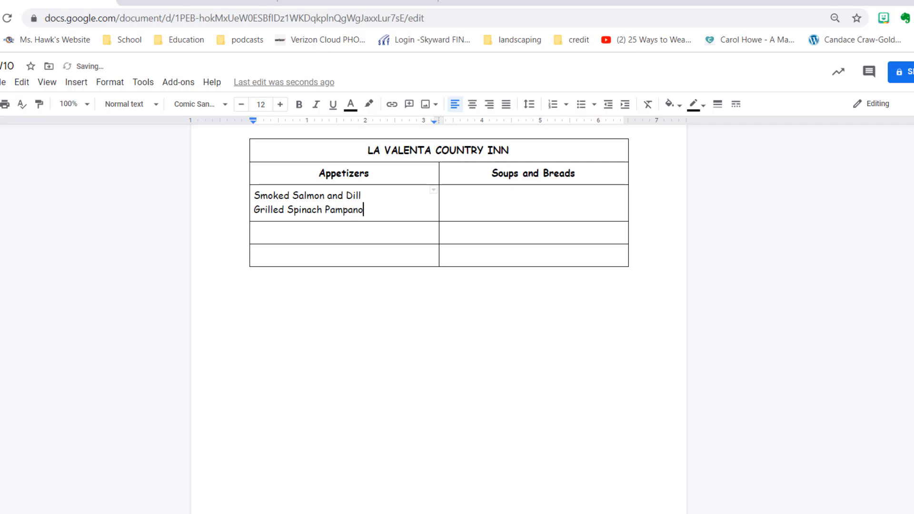
Right-align the cell below Soups and Breads and enter "Tropical Oyster Soup" in it
key("Tab")
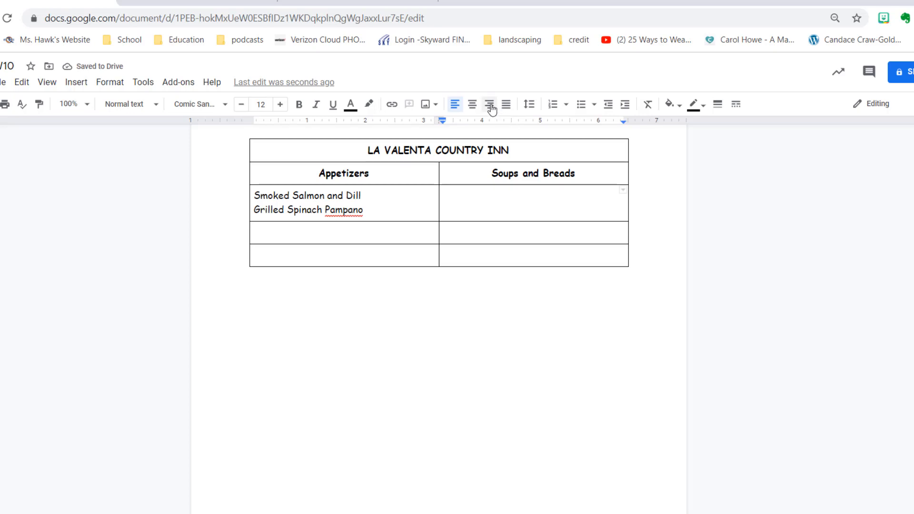
left_click(491, 107)
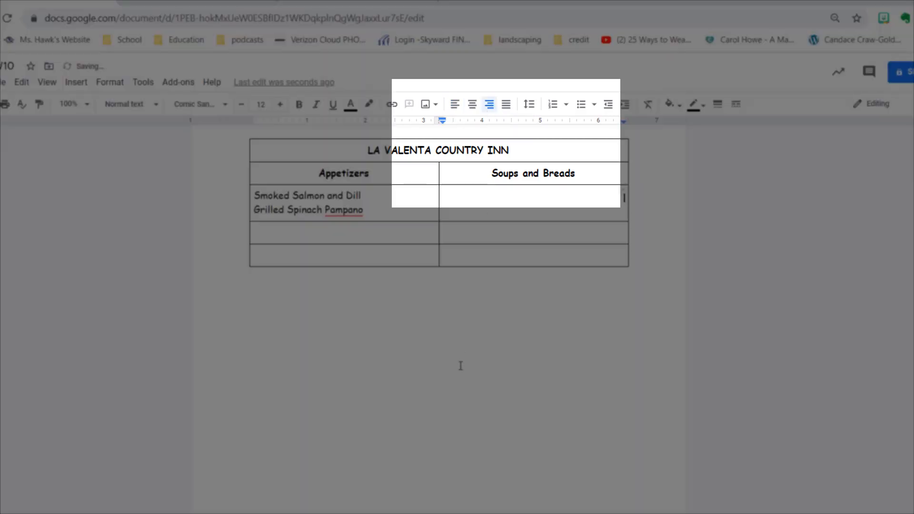
scroll(461, 366, "up", 1)
type("Tro")
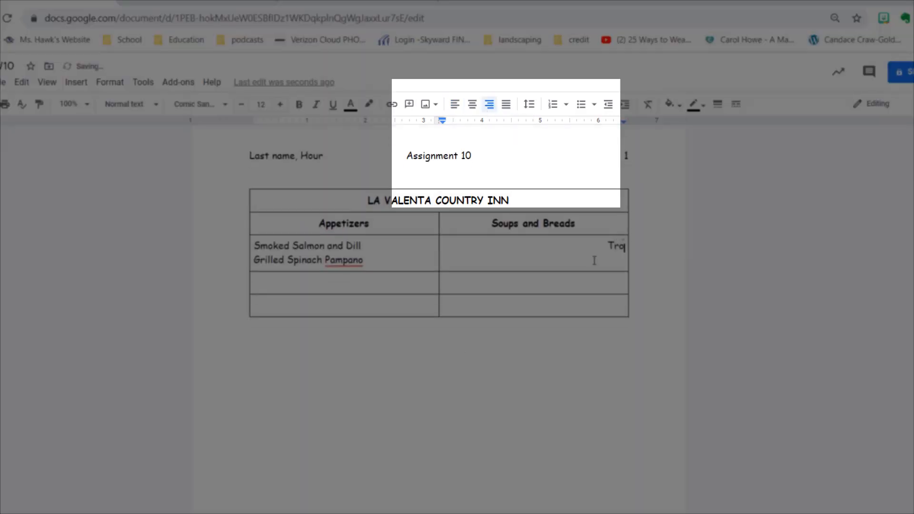
type("pical Oyster Soup")
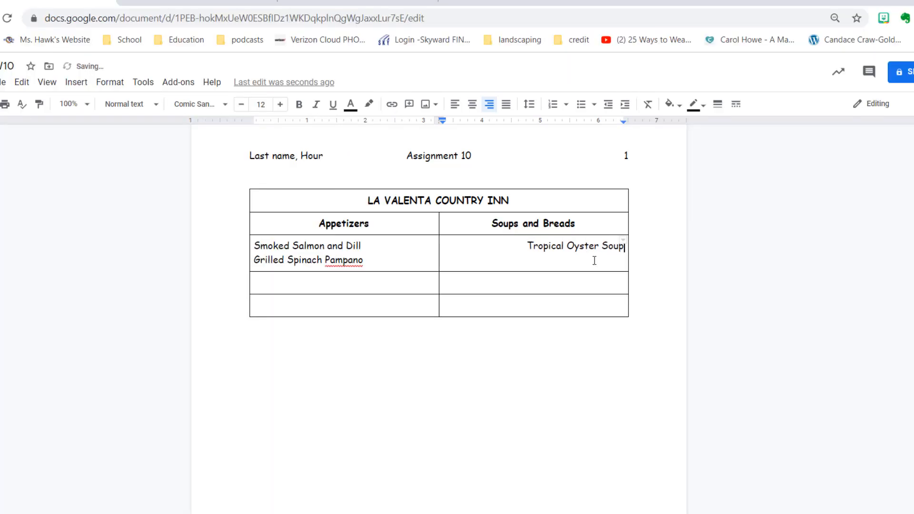
Add "Sweet Basil Muffins" as a second line below "Tropical Oyster Soup"
key("Return")
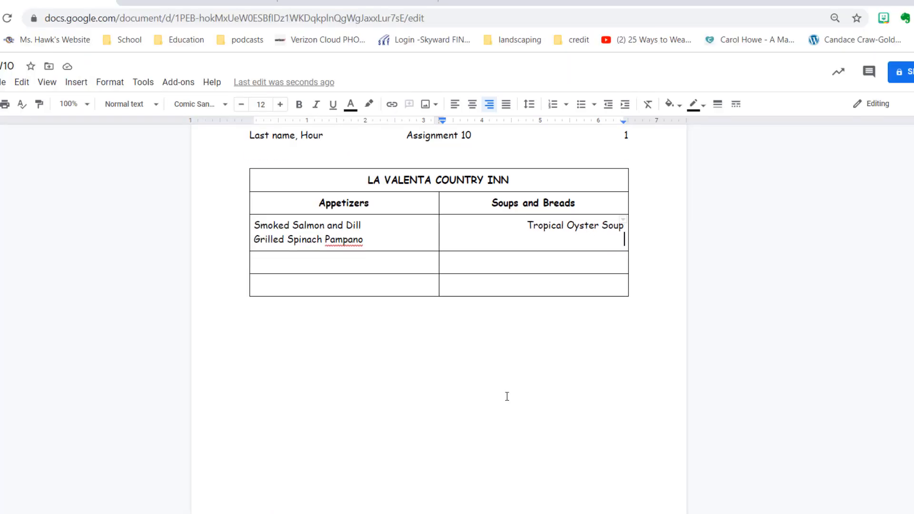
type("Sweet bas")
key("BackSpace")
key("BackSpace")
key("BackSpace")
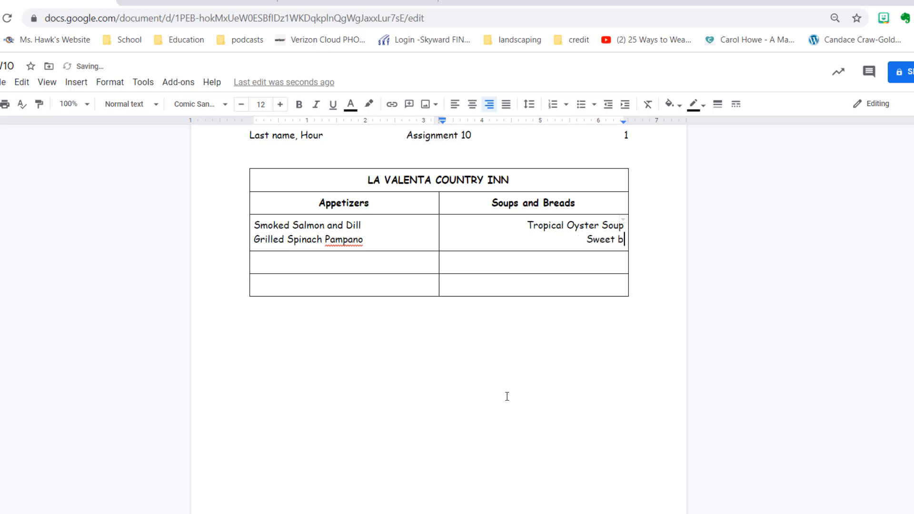
type("Basil Muffins")
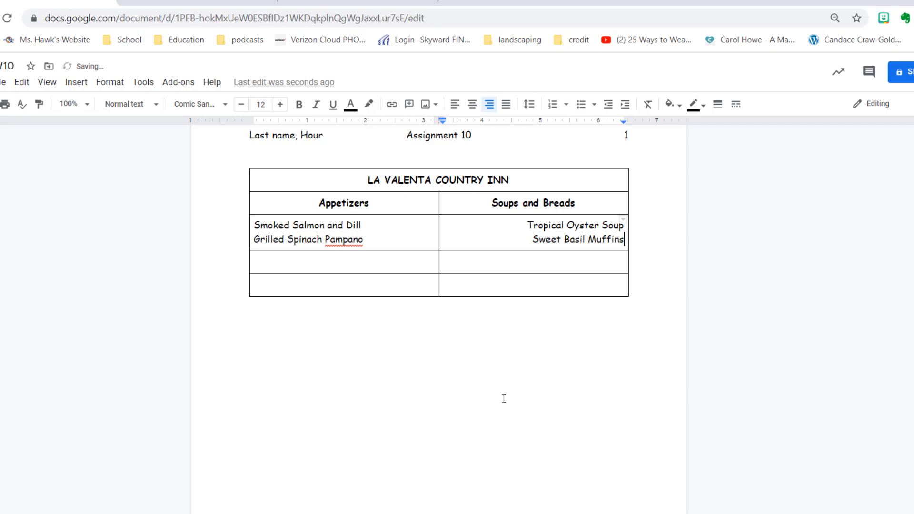
Apply center alignment and bold to both cells of the table's fourth row
left_click(386, 264)
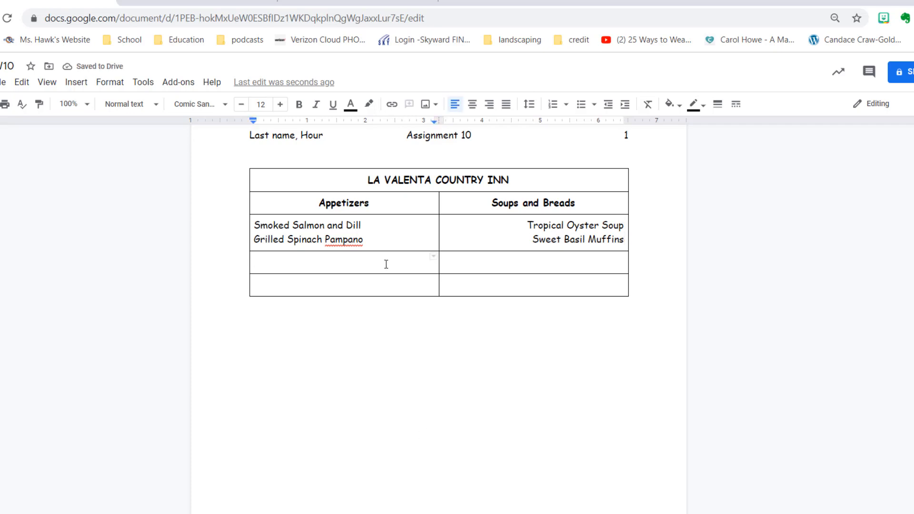
left_click_drag(429, 259, 472, 258)
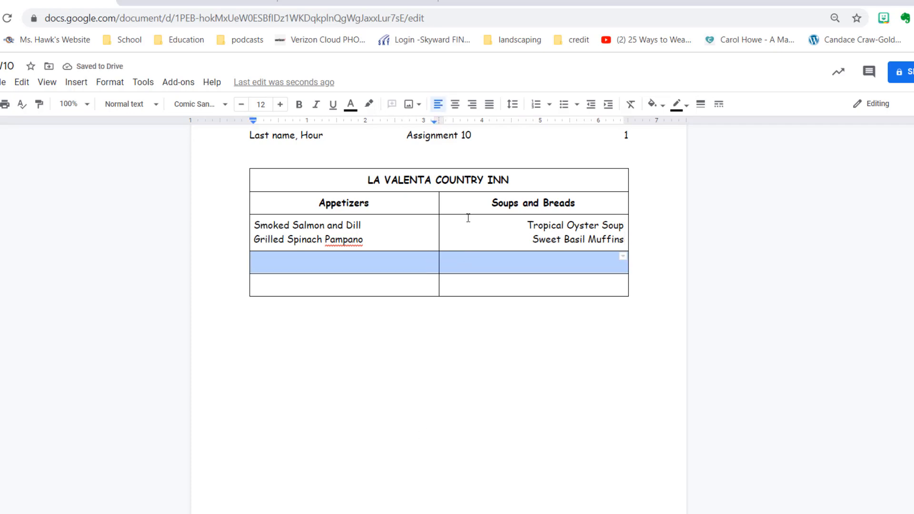
left_click(455, 104)
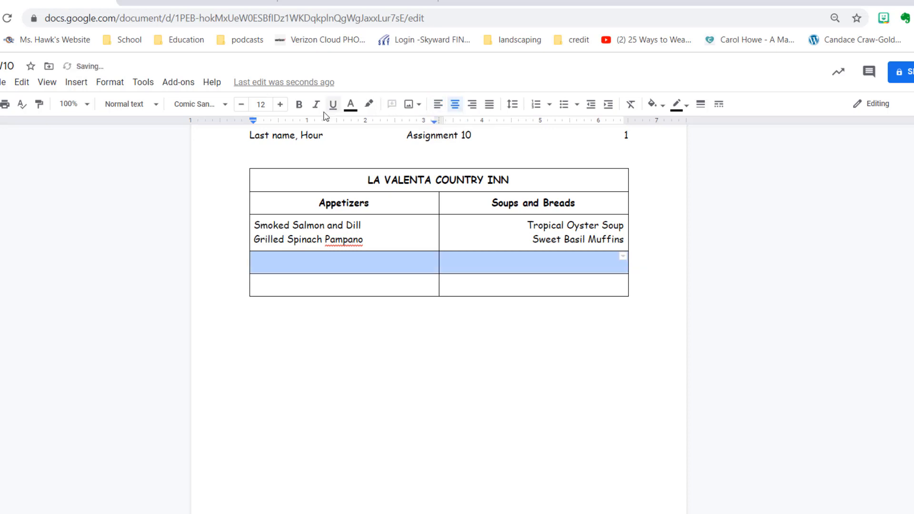
left_click(299, 104)
Enter the heading "Main Entrée" in the fourth row's first cell, inserting the é from the French set of the Easy Accents add-on
left_click(373, 265)
scroll(347, 398, "down", 1)
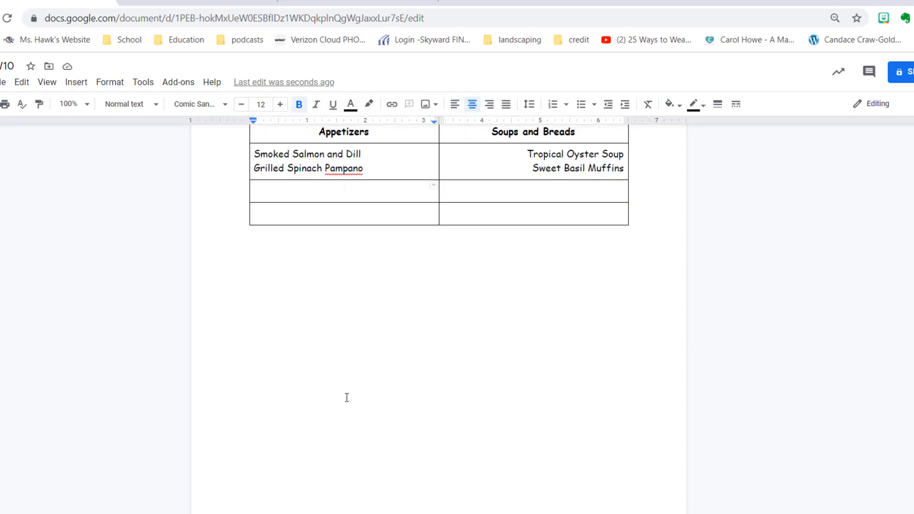
type("Main Entr")
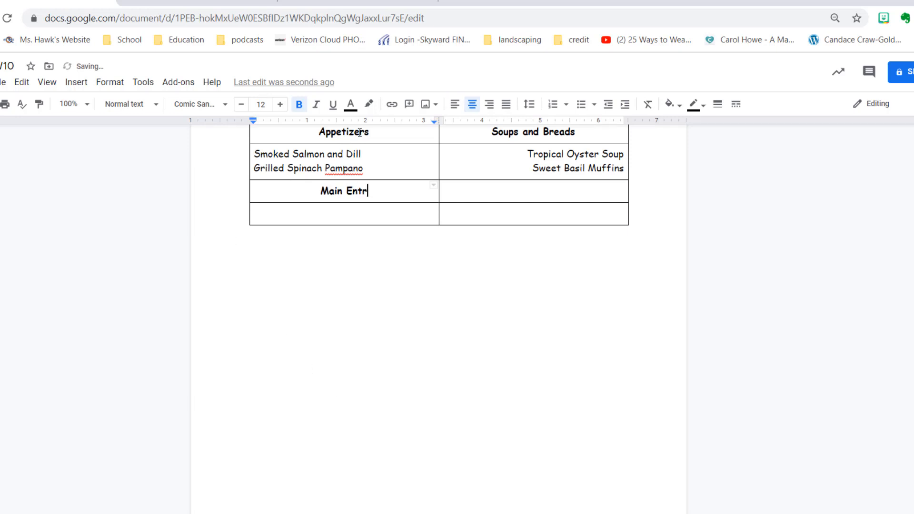
left_click(179, 83)
mouse_move(219, 181)
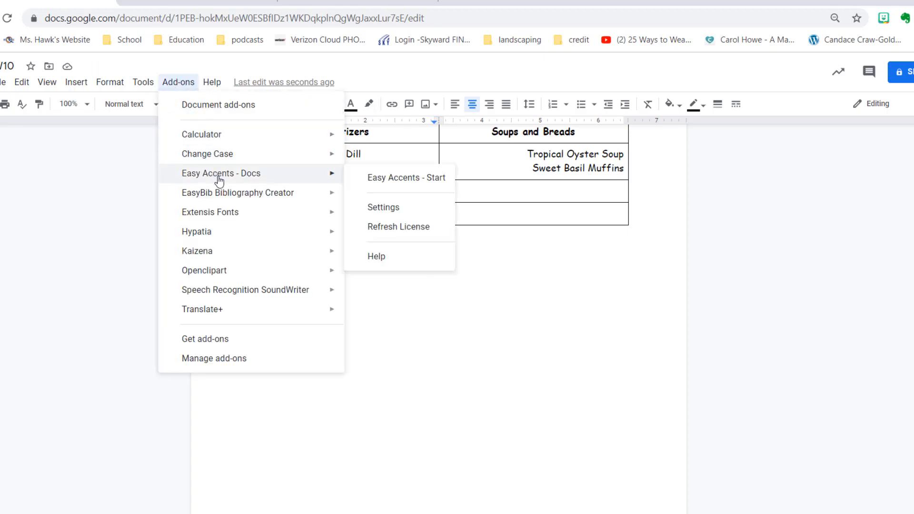
left_click(382, 179)
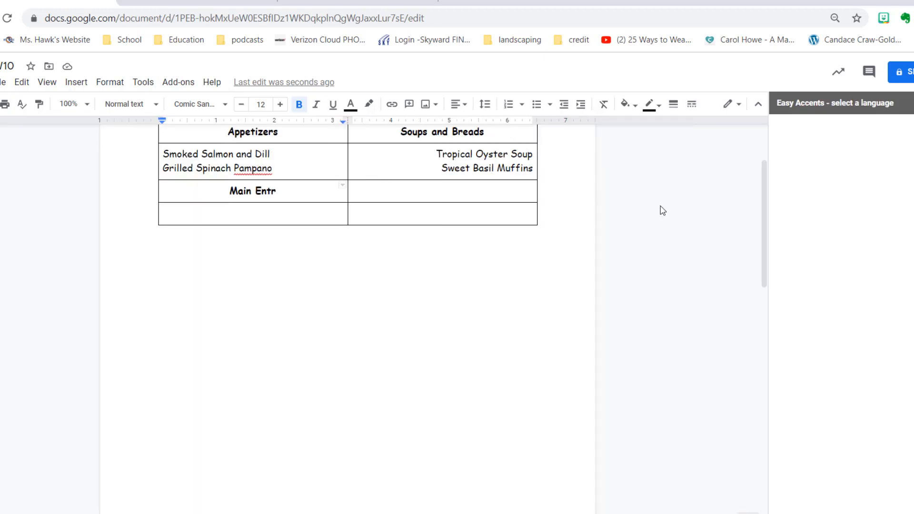
left_click(866, 165)
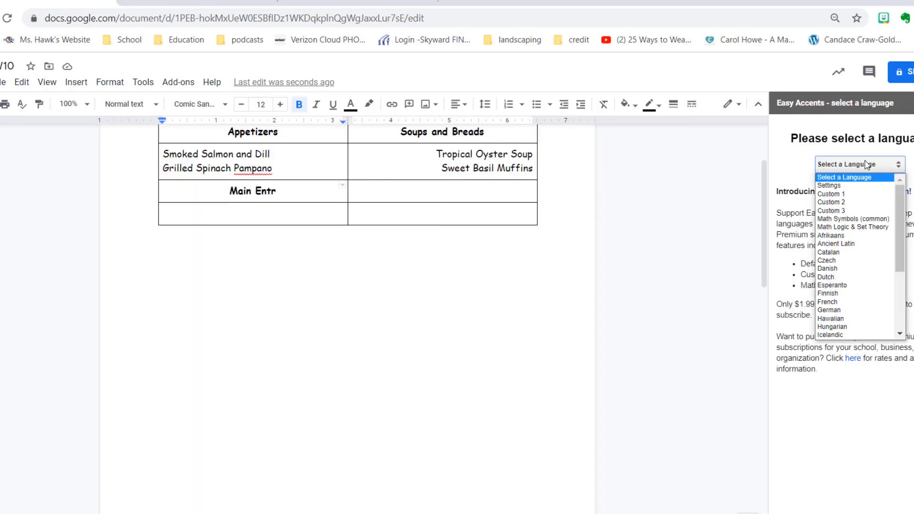
left_click(847, 303)
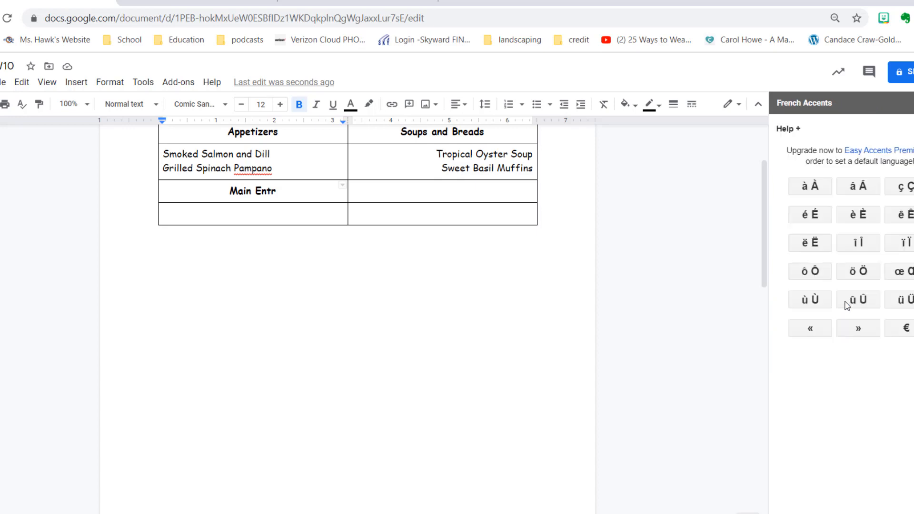
left_click(812, 218)
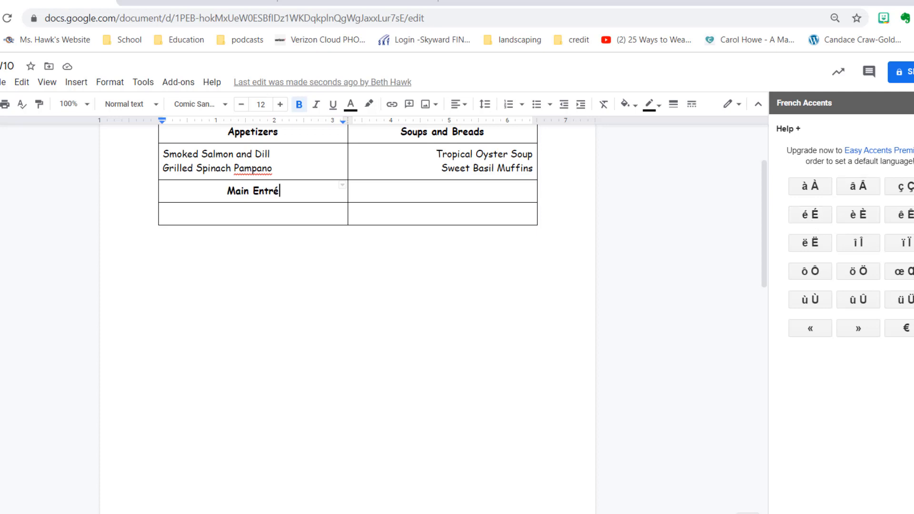
left_click(913, 102)
type("e")
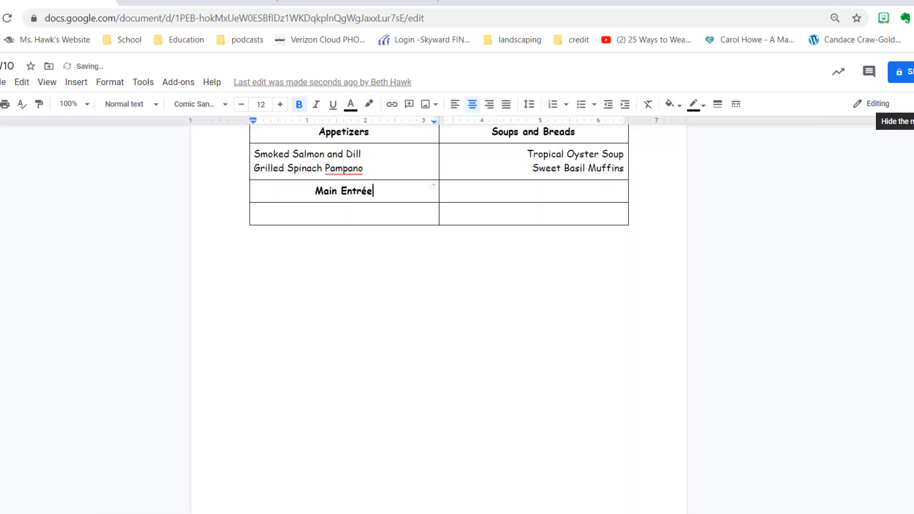
Enter the heading "Desserts" in the fourth row's second cell
key("Tab")
type("Desserts")
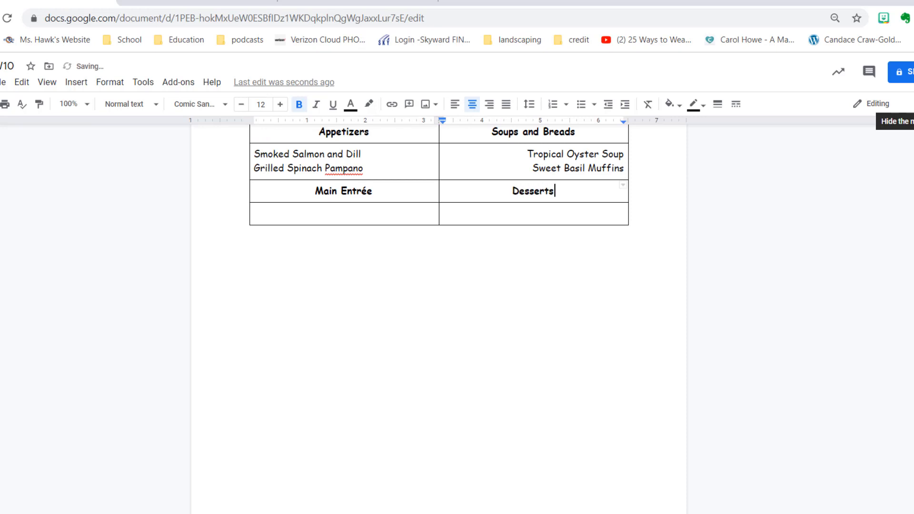
key("Tab")
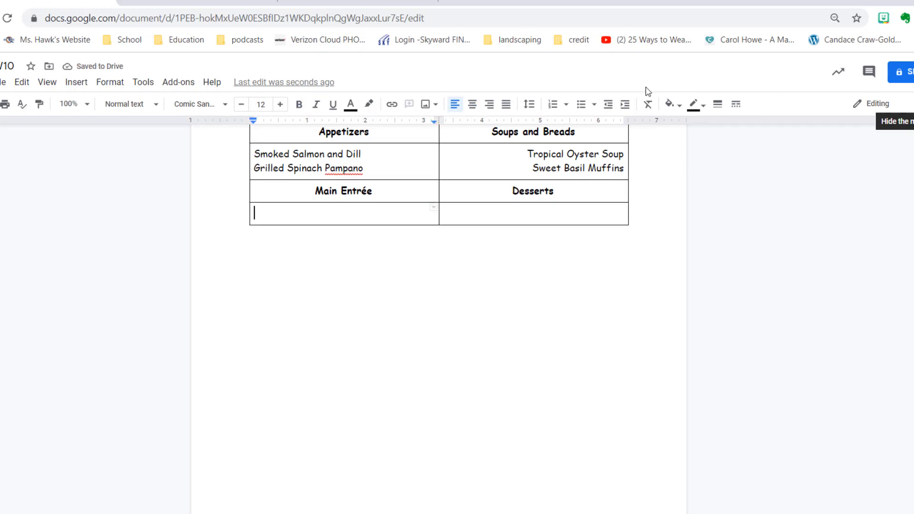
Set the table's first two rows to a minimum height of .5 inches with middle vertical cell alignment
scroll(381, 186, "up", 3)
left_click_drag(382, 187, 467, 194)
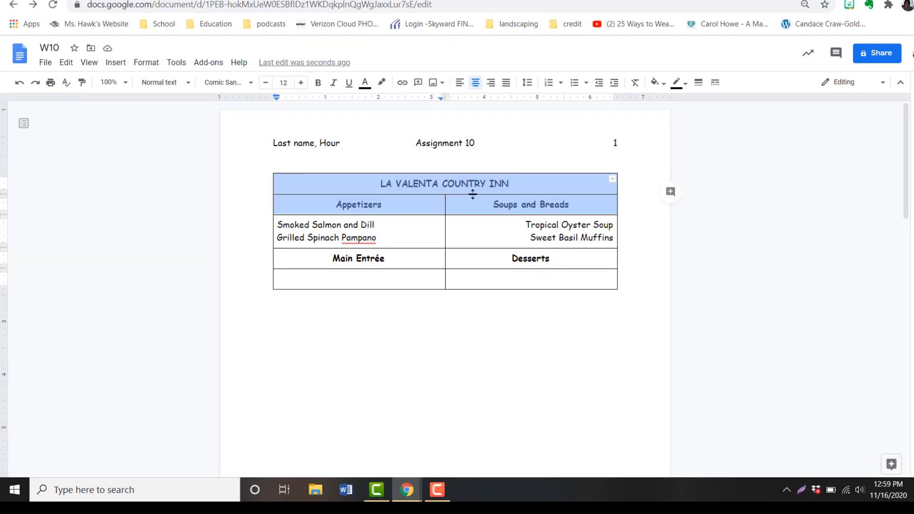
key("ctrl+shift+e")
left_click(145, 70)
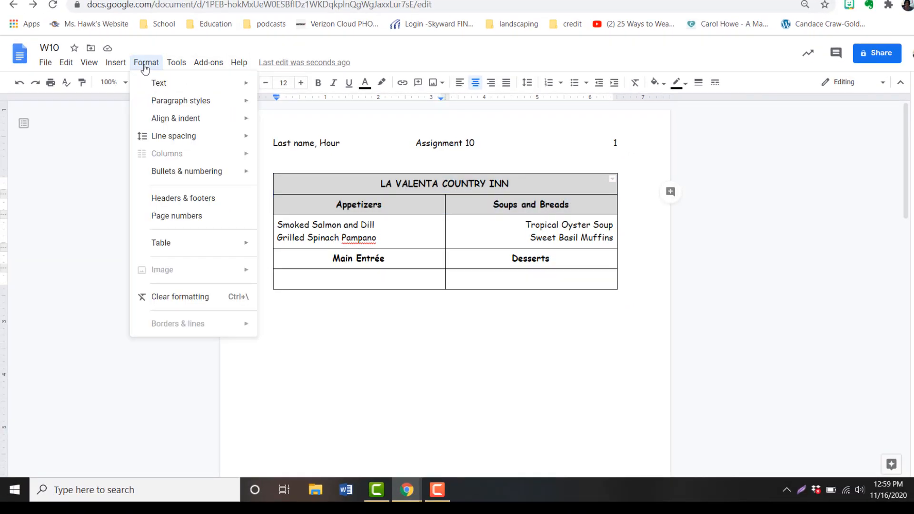
mouse_move(216, 250)
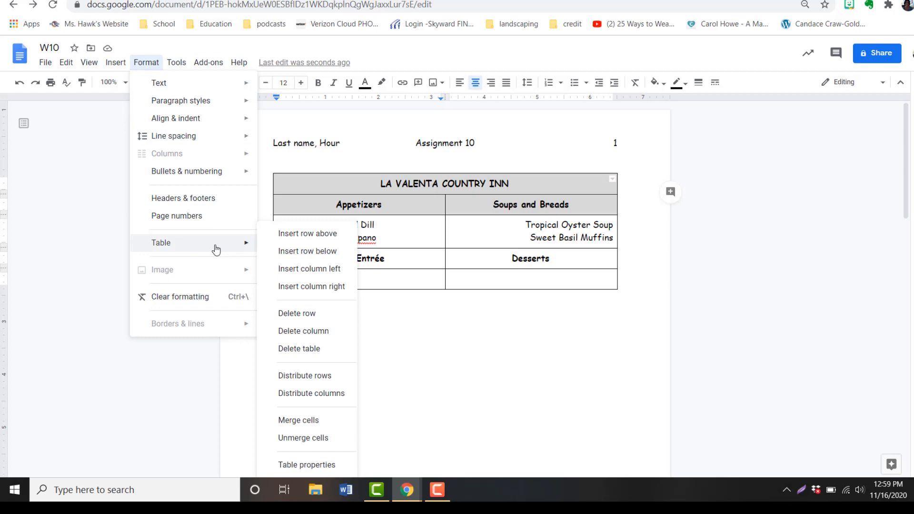
left_click(318, 466)
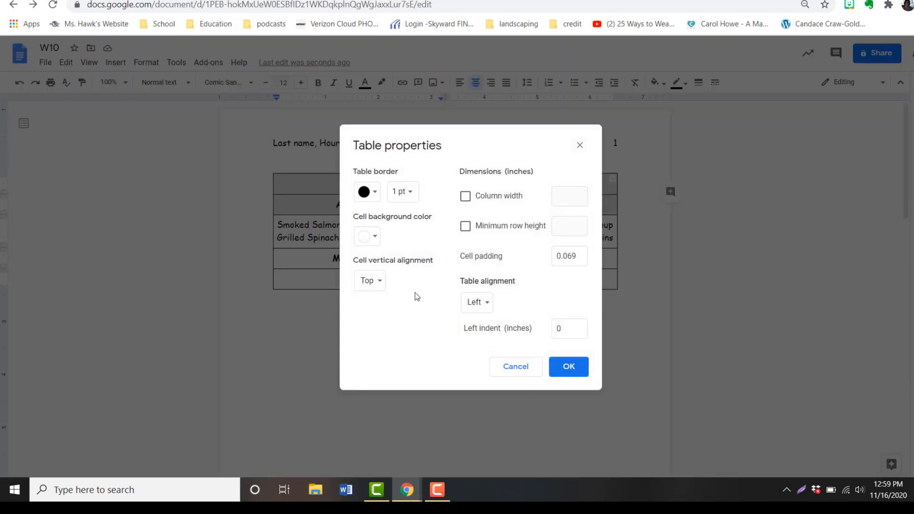
left_click(466, 227)
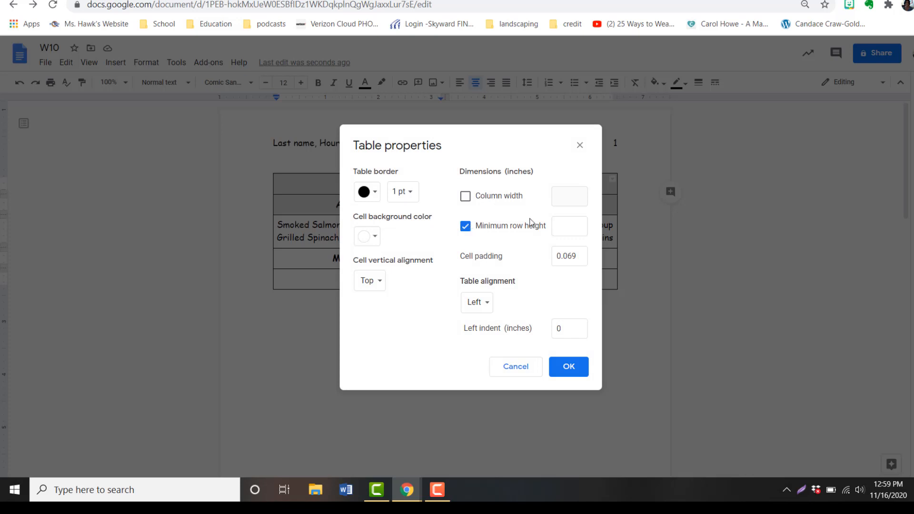
left_click(572, 227)
left_click(380, 282)
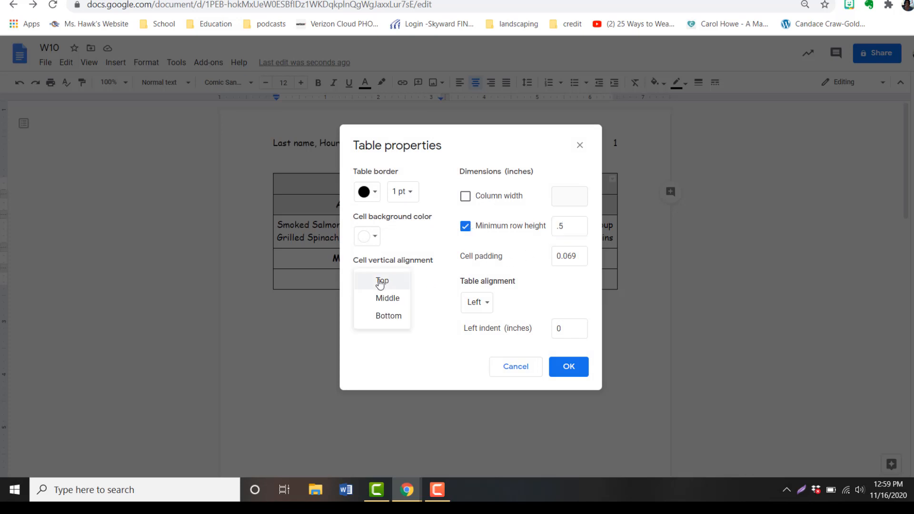
left_click(386, 300)
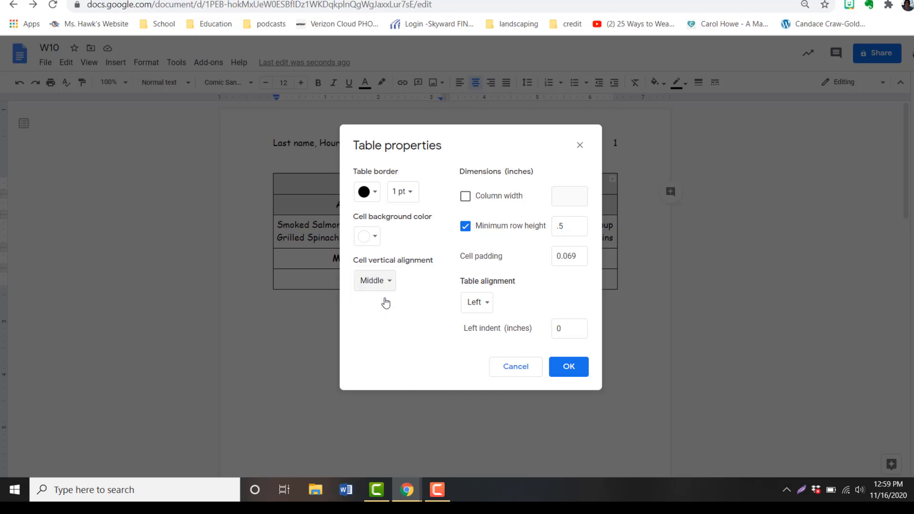
left_click(570, 370)
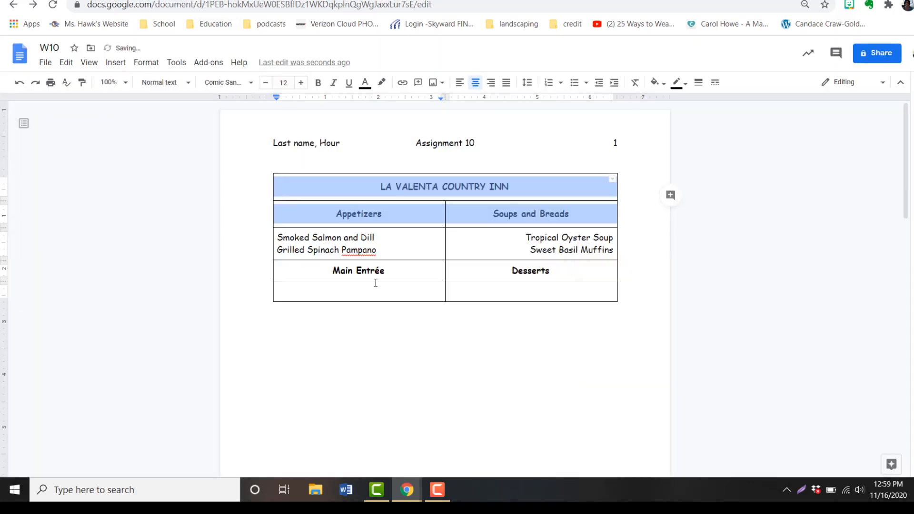
Set the table's Main Entrée and Desserts heading row to a minimum height of .5 inches with middle vertical cell alignment
left_click(322, 273)
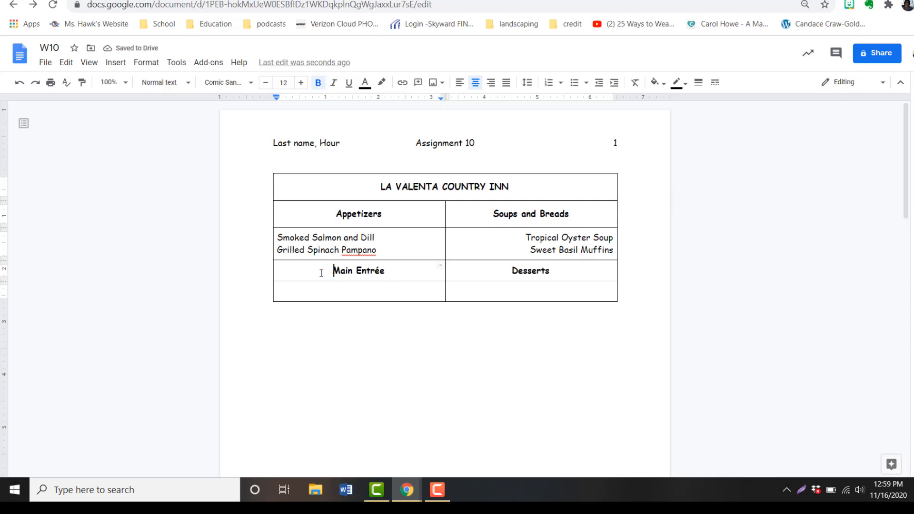
left_click_drag(326, 272, 462, 272)
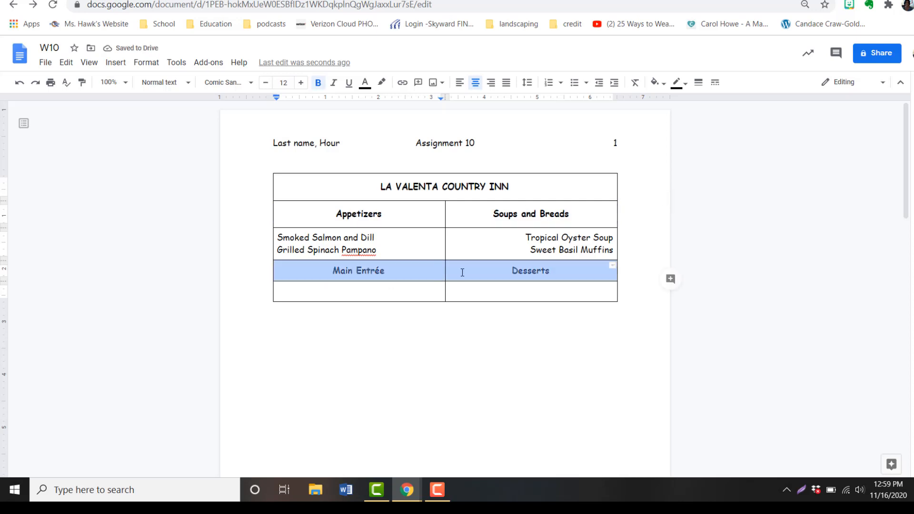
left_click(147, 62)
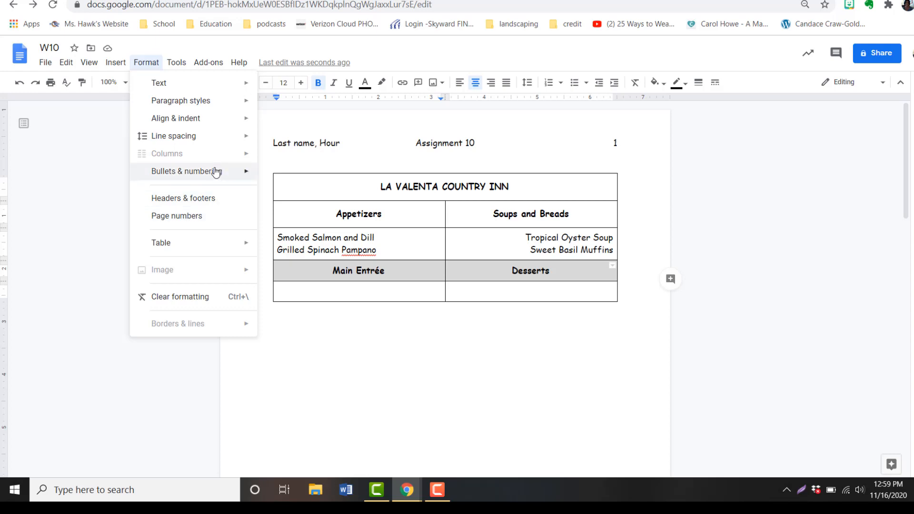
mouse_move(205, 245)
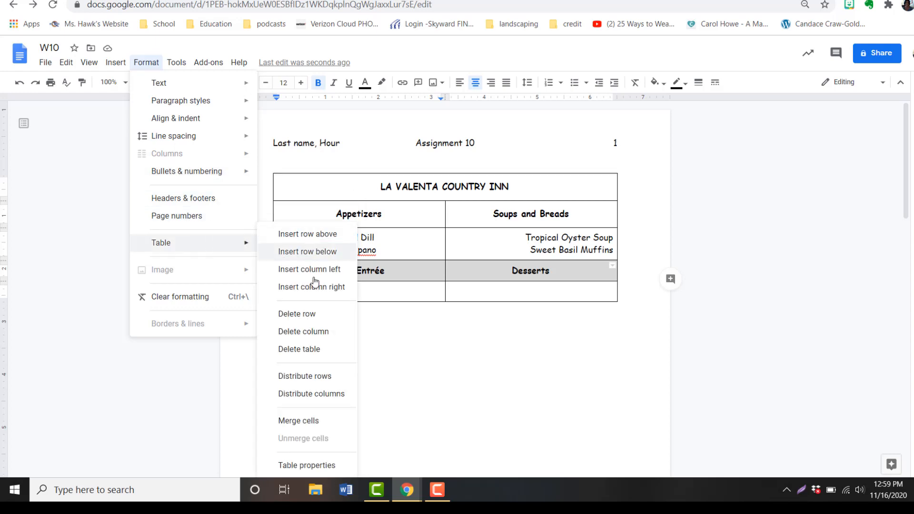
left_click(318, 469)
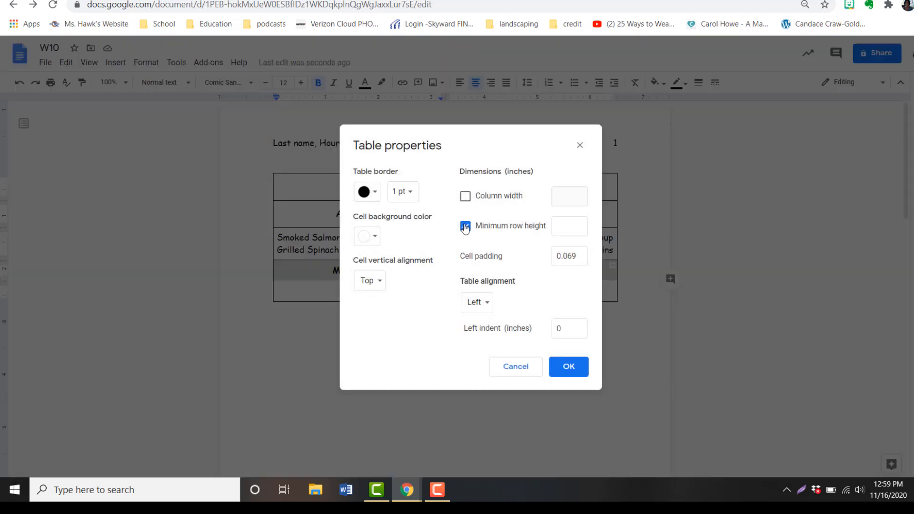
left_click(555, 225)
type(".5")
left_click(375, 283)
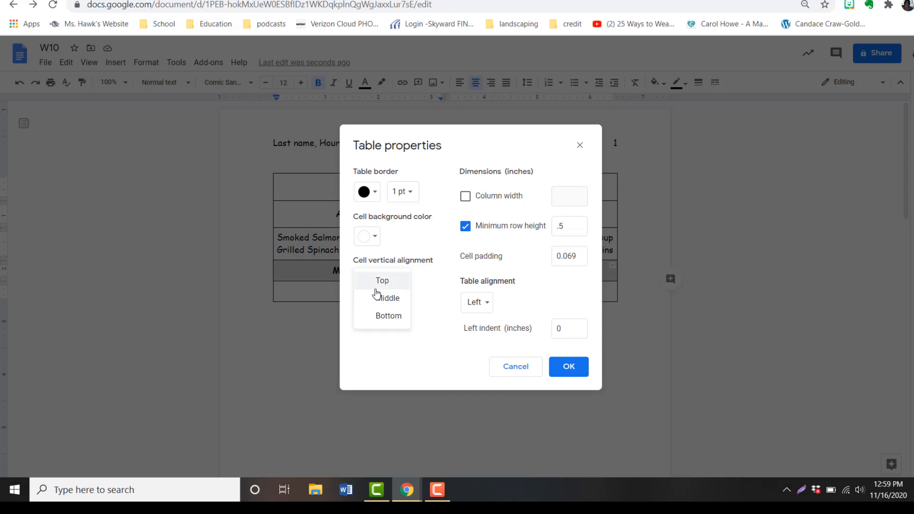
left_click(381, 298)
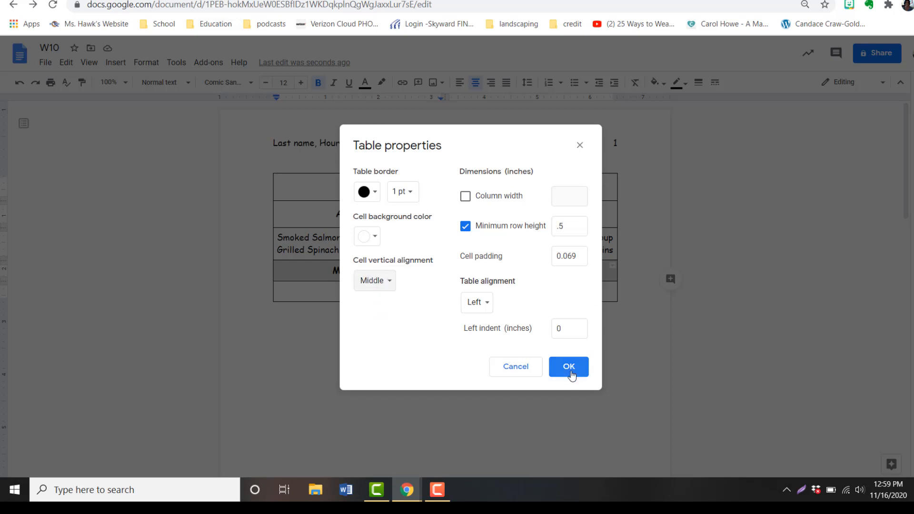
left_click(569, 367)
left_click(500, 313)
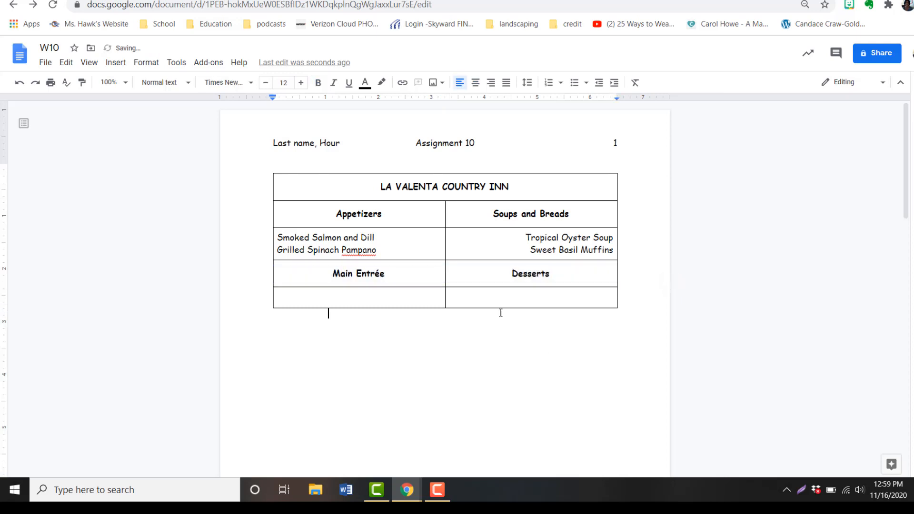
Apply a light gray cell background to the table's title row and the Appetizers and Soups and Breads heading row
left_click_drag(379, 186, 462, 214)
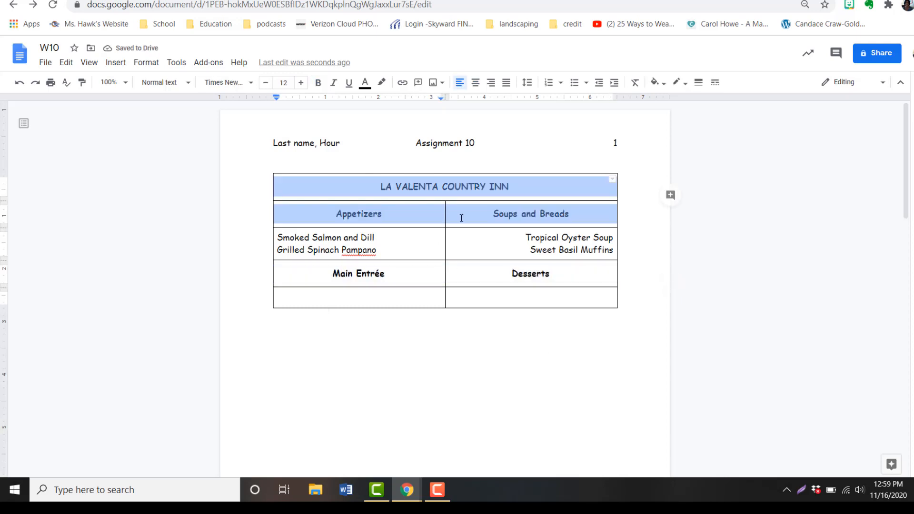
left_click(157, 64)
mouse_move(244, 244)
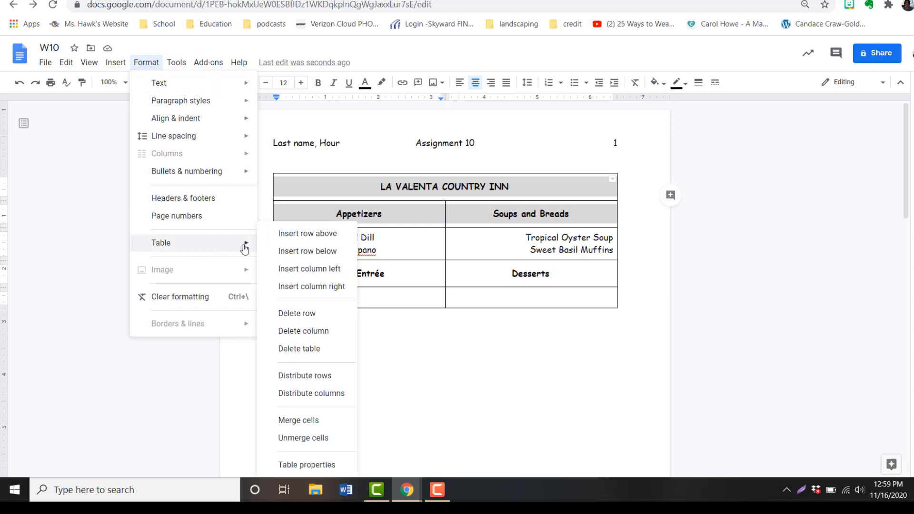
left_click(319, 464)
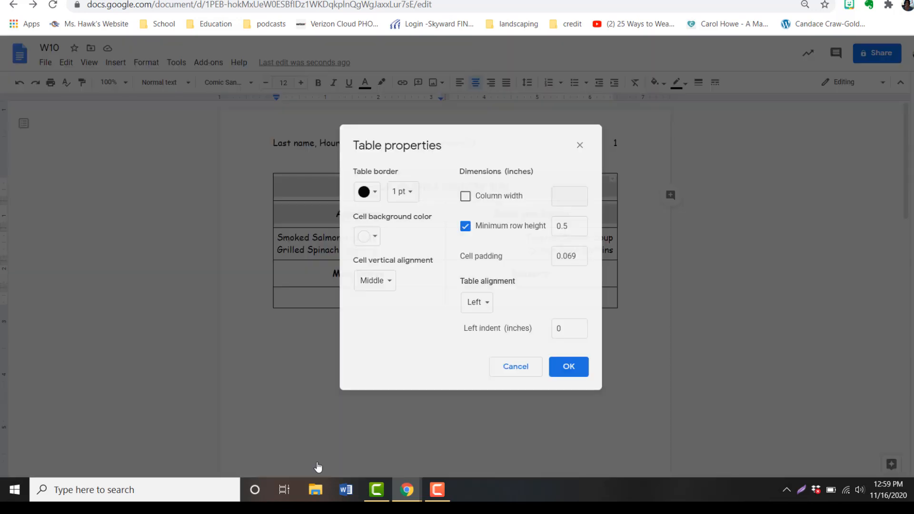
left_click(372, 240)
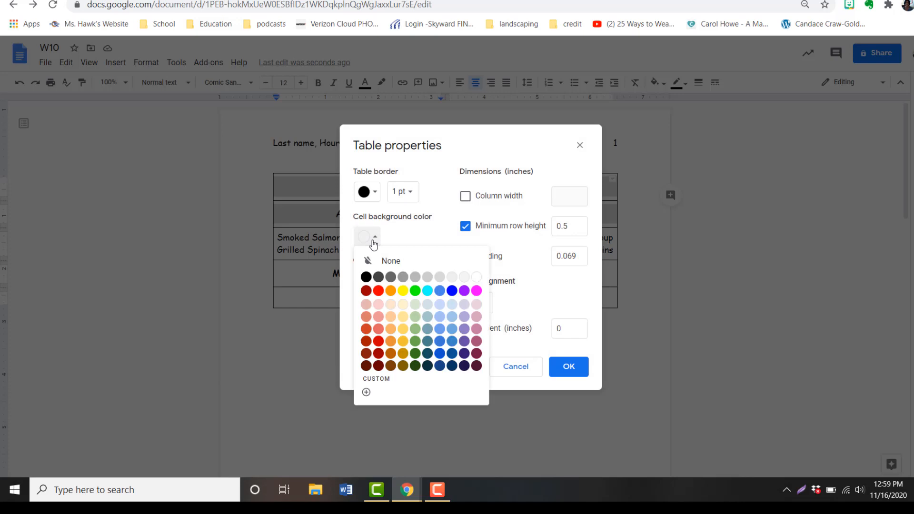
left_click(440, 277)
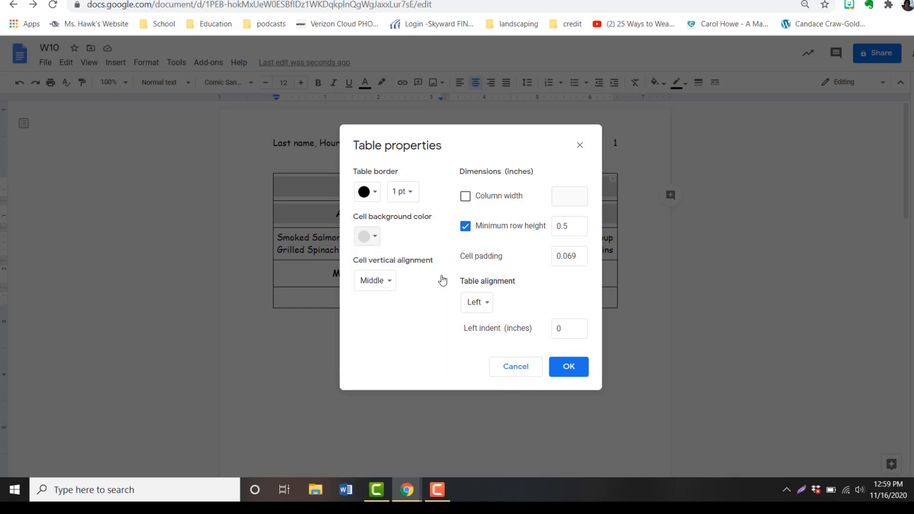
left_click(568, 368)
left_click(456, 336)
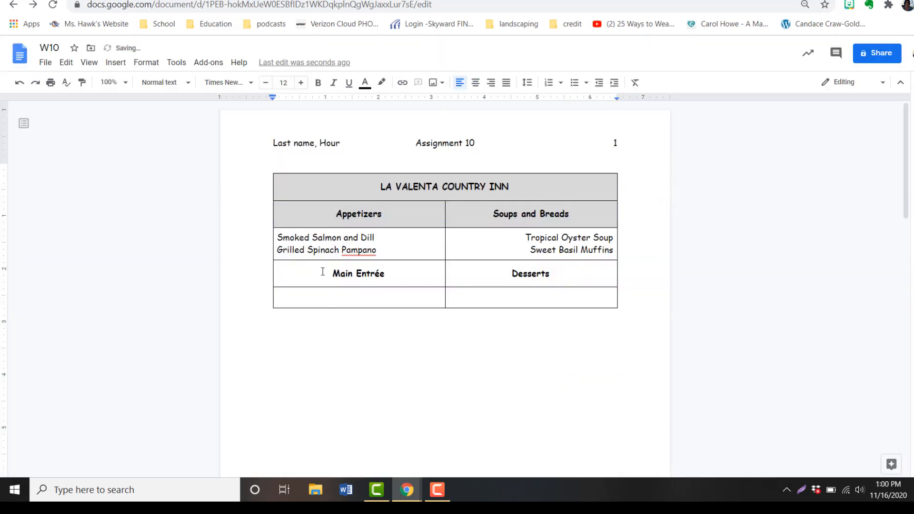
Give the Main Entrée and Desserts heading row the same light gray cell background as the first two rows
left_click_drag(322, 269, 464, 272)
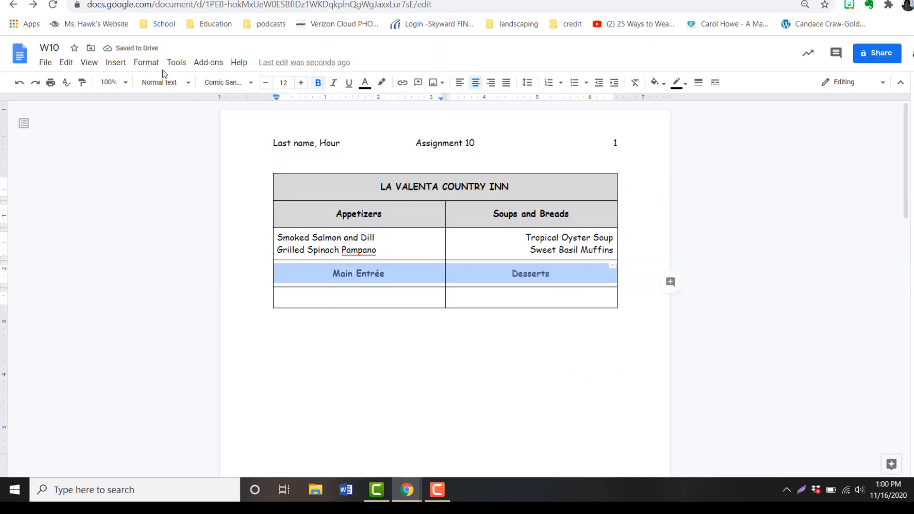
left_click(145, 62)
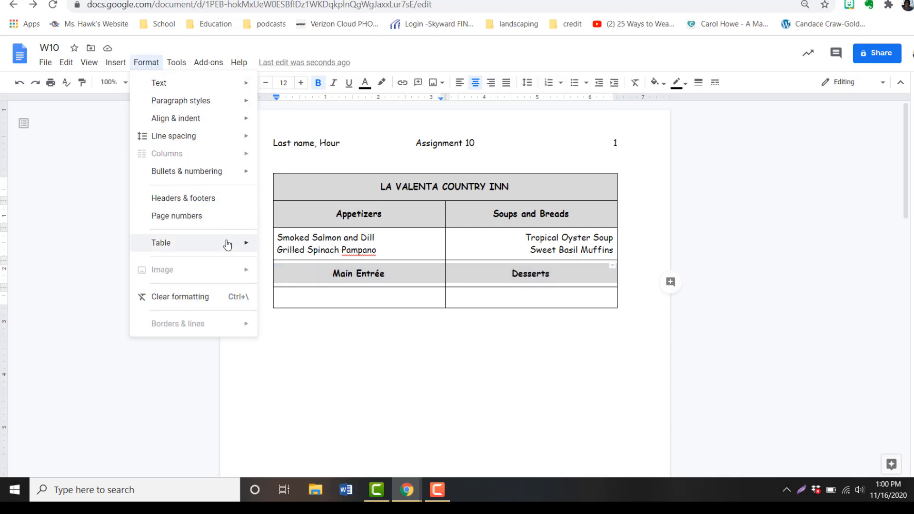
mouse_move(229, 246)
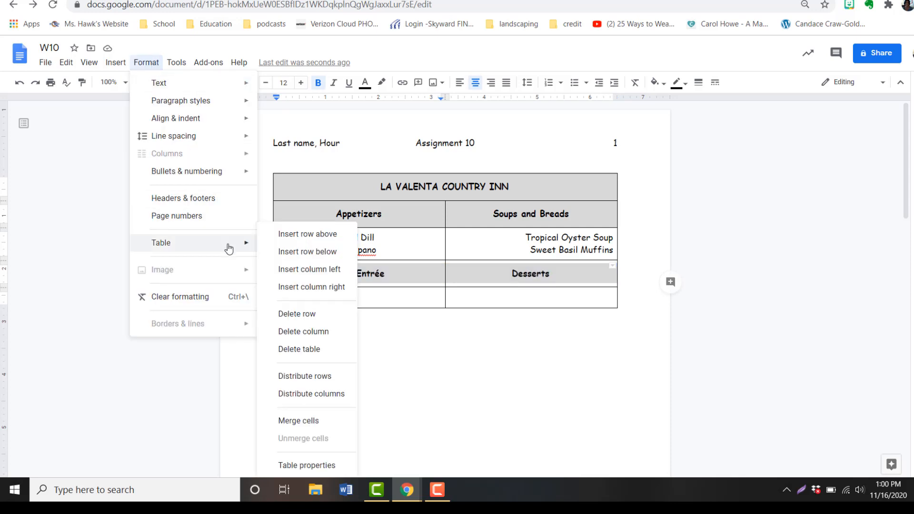
left_click(317, 469)
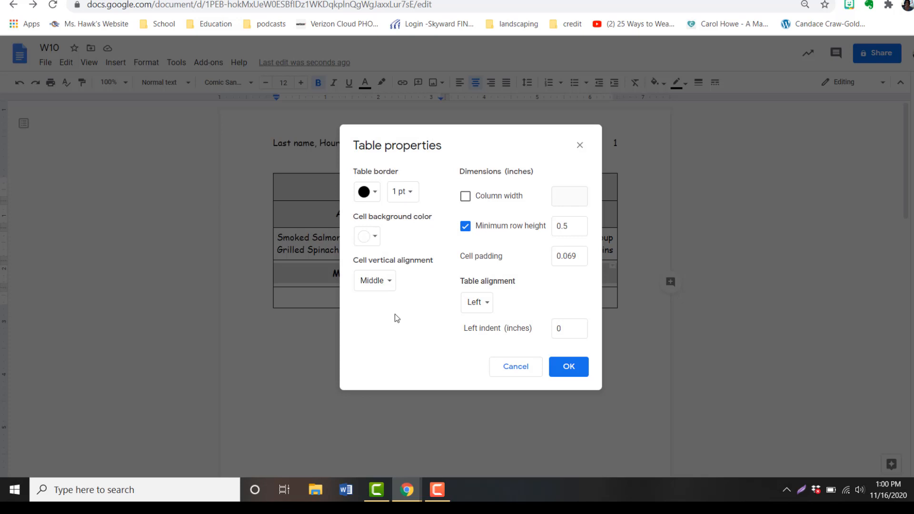
left_click(376, 237)
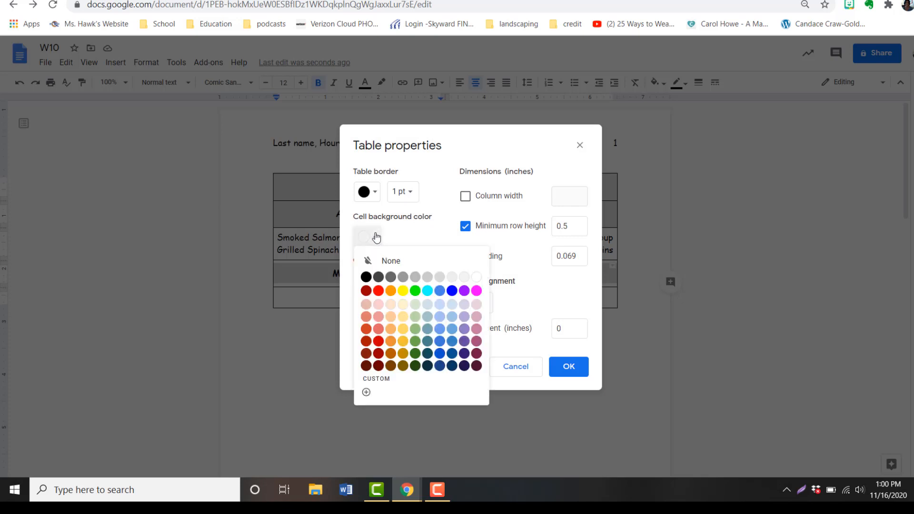
left_click(436, 277)
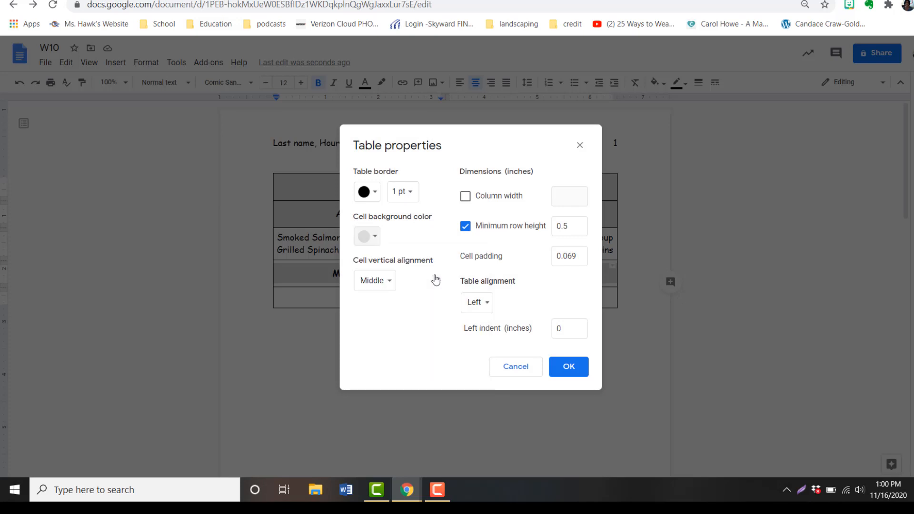
left_click(568, 373)
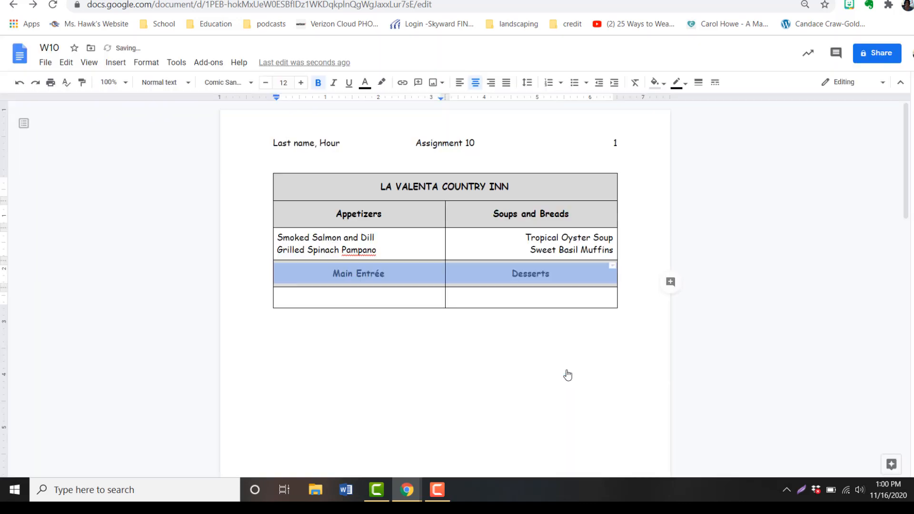
left_click(526, 371)
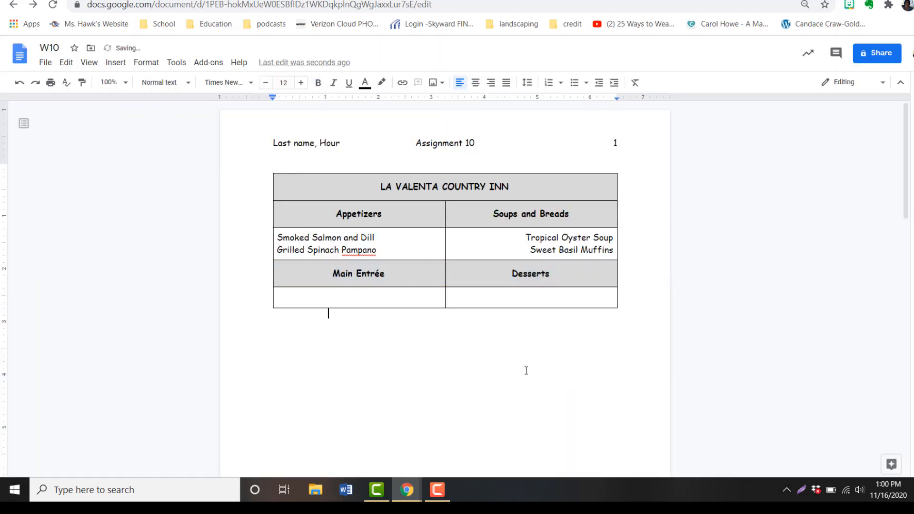
scroll(526, 370, "down", 8)
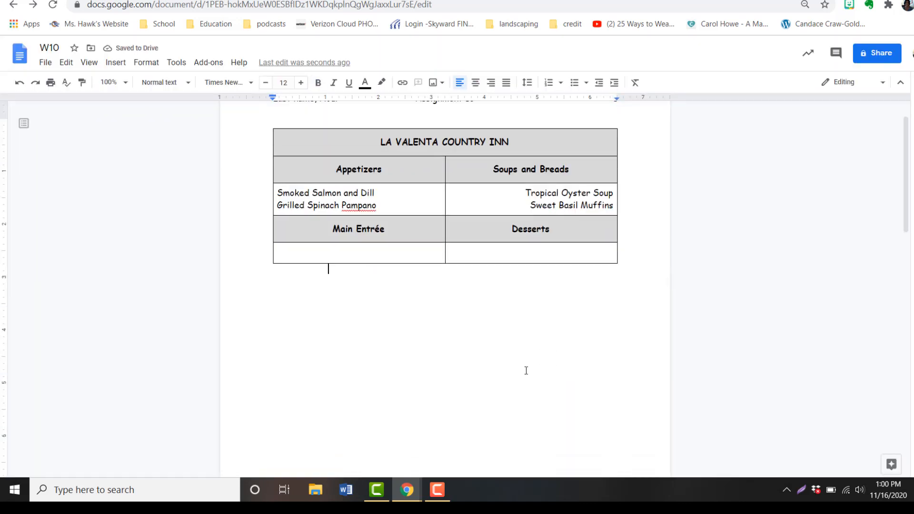
scroll(527, 370, "down", 3)
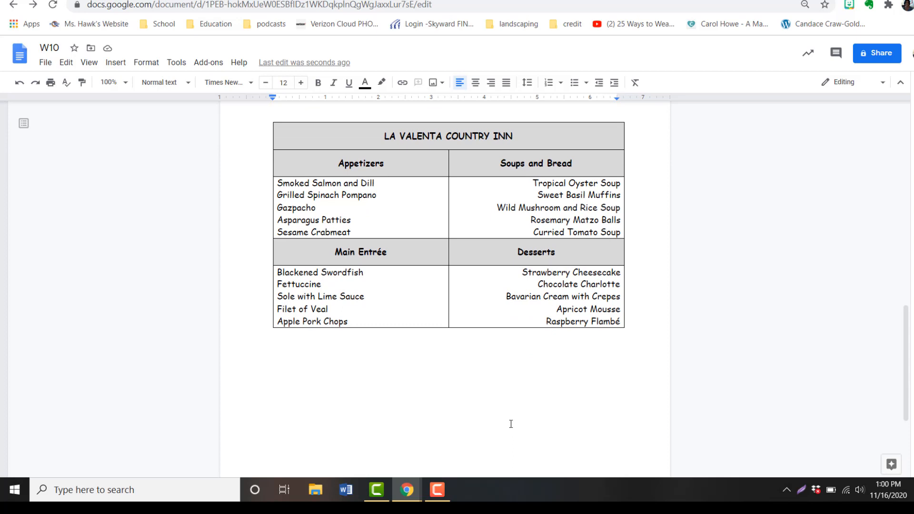
double_click(488, 431)
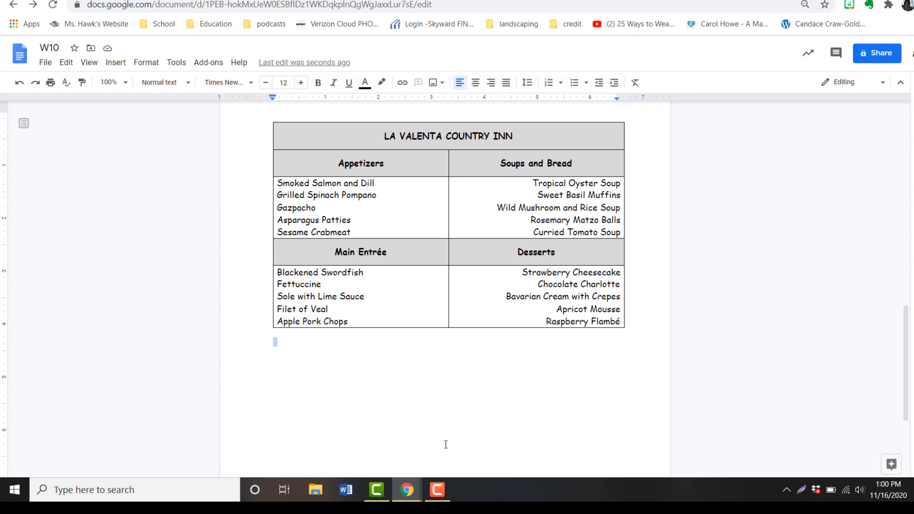
left_click(438, 491)
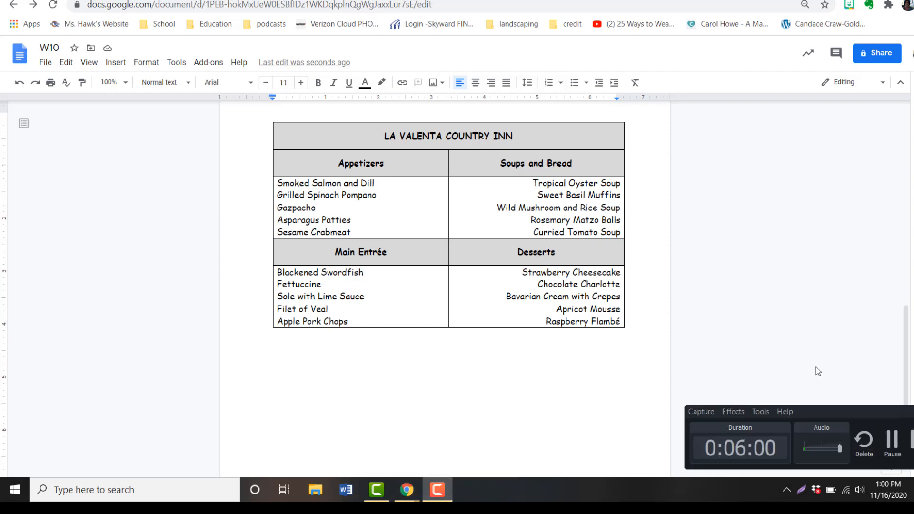